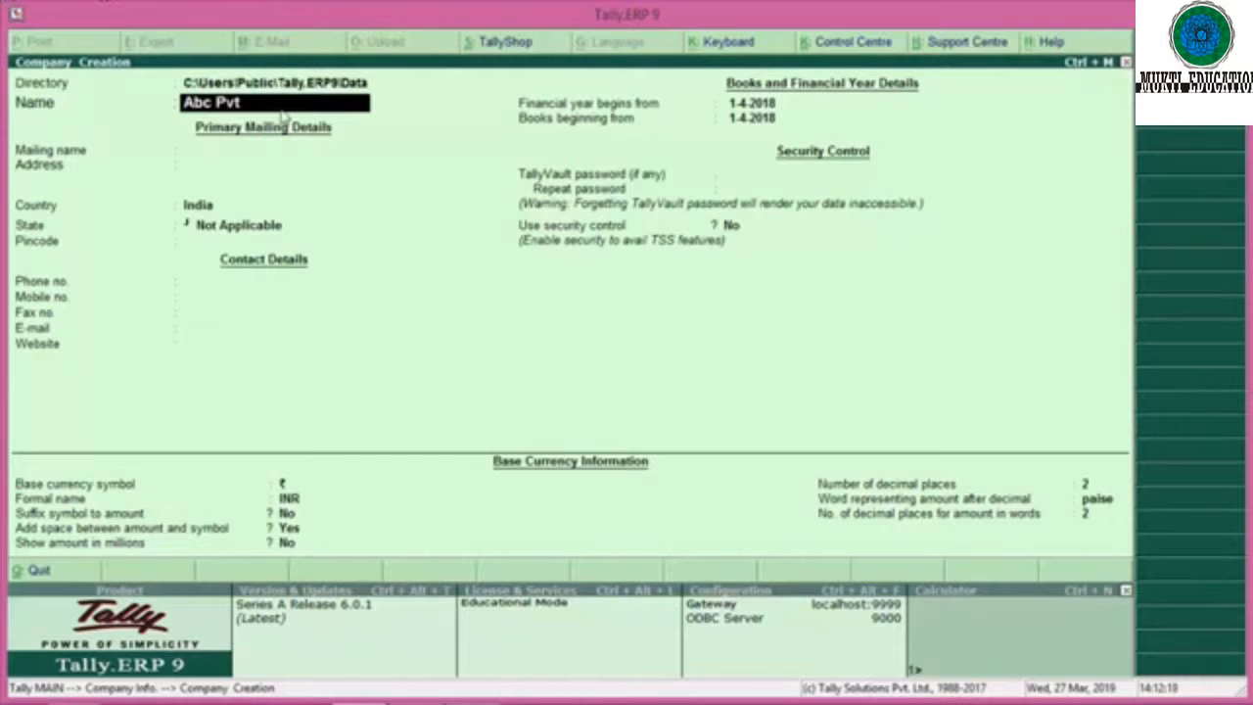
Name the new company Abc Pvt Ltd, keeping the same mailing name, a blank address and India as country.
{"action": "type", "text": "Ltd"}
{"action": "key", "text": "Return"}
{"action": "key", "text": "Return"}
{"action": "key", "text": "Return"}
{"action": "key", "text": "Return"}
{"action": "key", "text": "Return"}
{"action": "key", "text": "Return"}
{"action": "key", "text": "Return"}
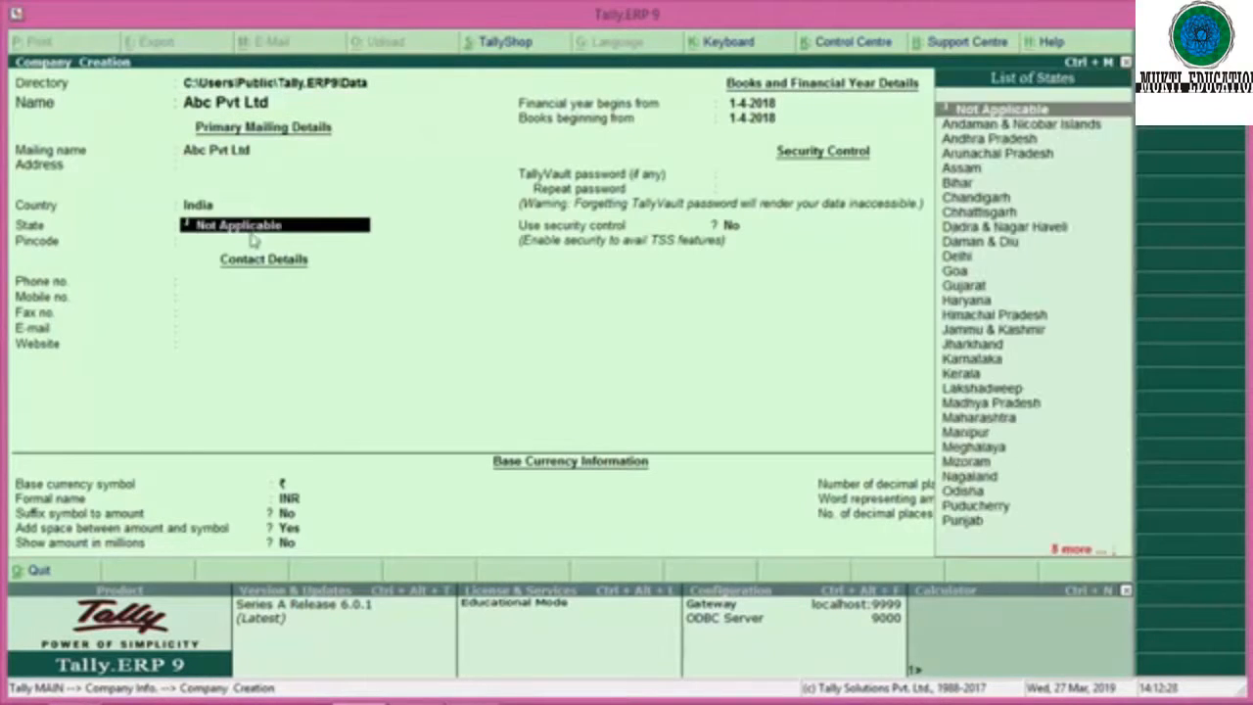
Keep the company's state as Not Applicable and leave its pincode, phone, mobile, fax and e-mail details blank.
{"action": "key", "text": "Return"}
{"action": "key", "text": "Return"}
{"action": "key", "text": "Return"}
{"action": "key", "text": "Return"}
{"action": "key", "text": "Return"}
{"action": "key", "text": "Return"}
{"action": "key", "text": "Return"}
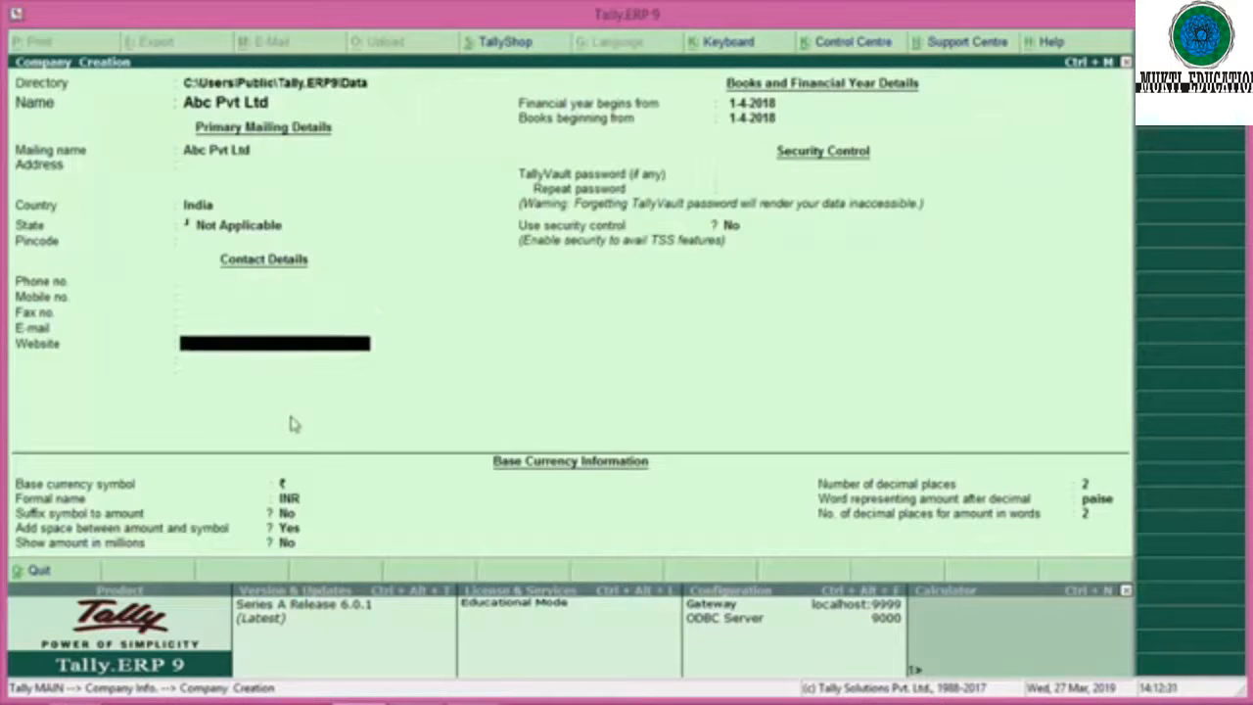
Keep the default financial year, security and base currency settings, and create the company.
{"action": "key", "text": "Return"}
{"action": "key", "text": "Return"}
{"action": "key", "text": "Return"}
{"action": "key", "text": "Return"}
{"action": "key", "text": "Return"}
{"action": "key", "text": "Return"}
{"action": "key", "text": "Return"}
{"action": "key", "text": "Return"}
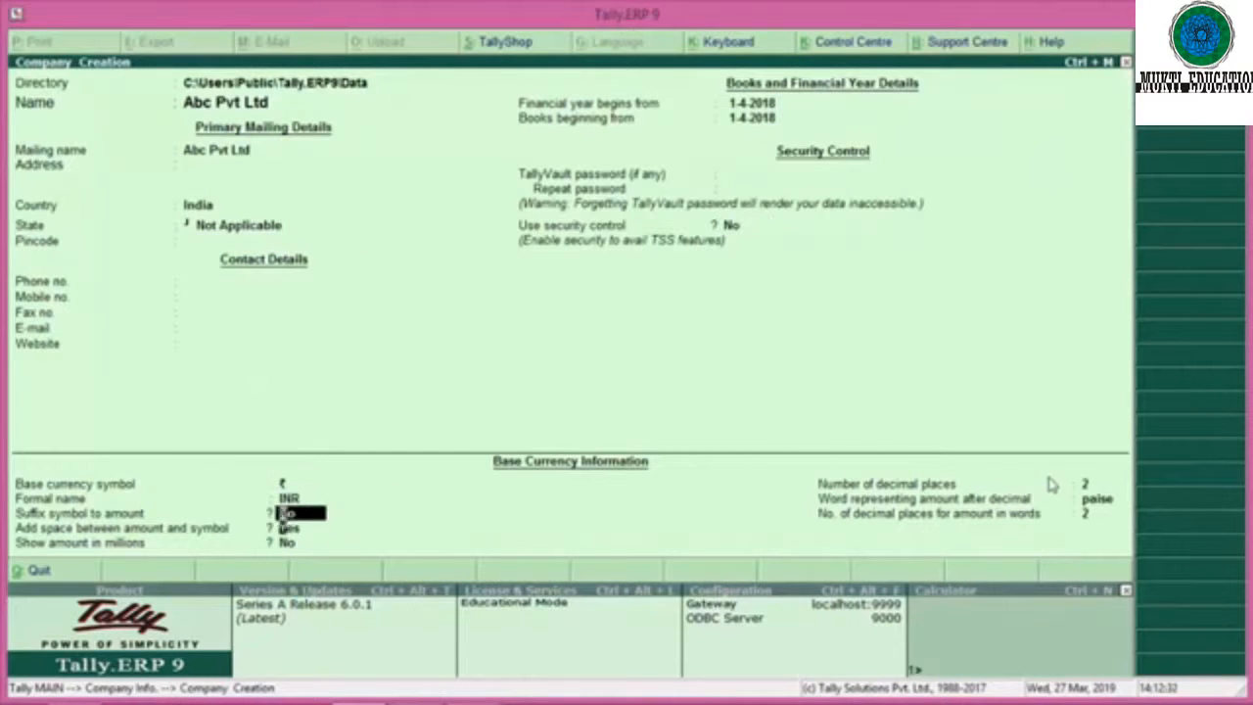
{"action": "key", "text": "Return"}
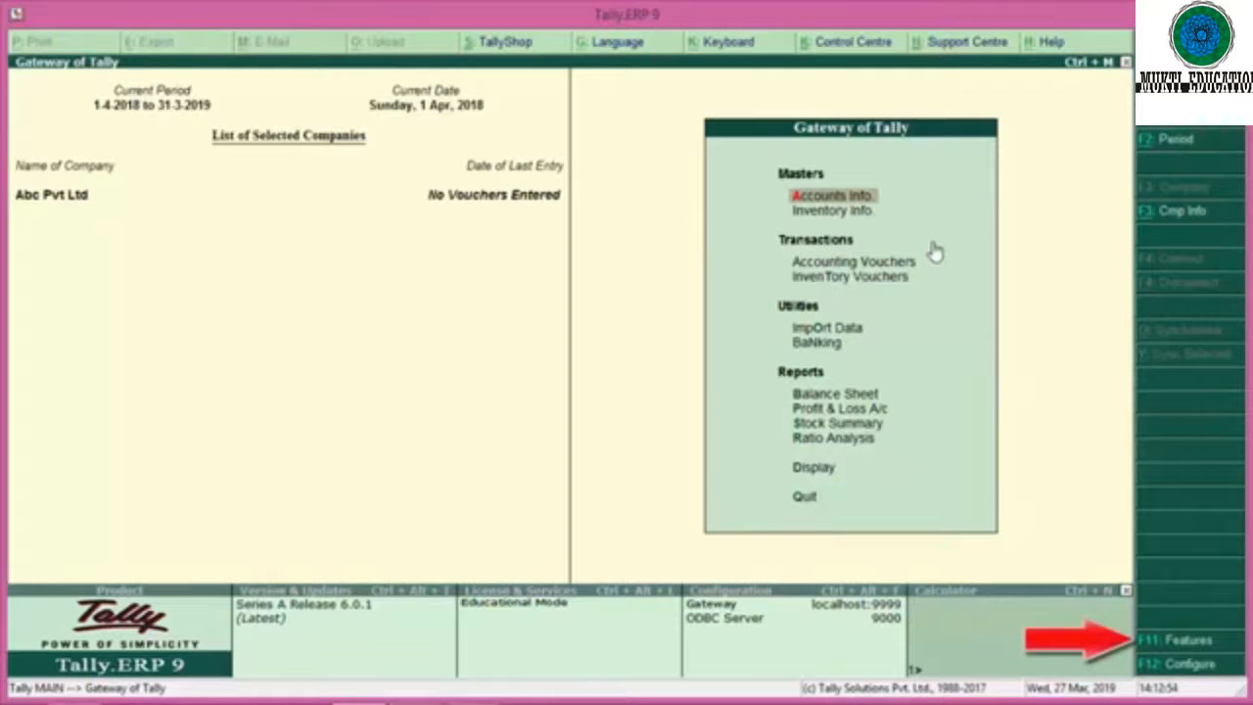
In the company's accounting features, keep the general options at their defaults and set Maintain bill-wise details to Yes.
{"action": "left_click", "coordinate": [1169, 642]}
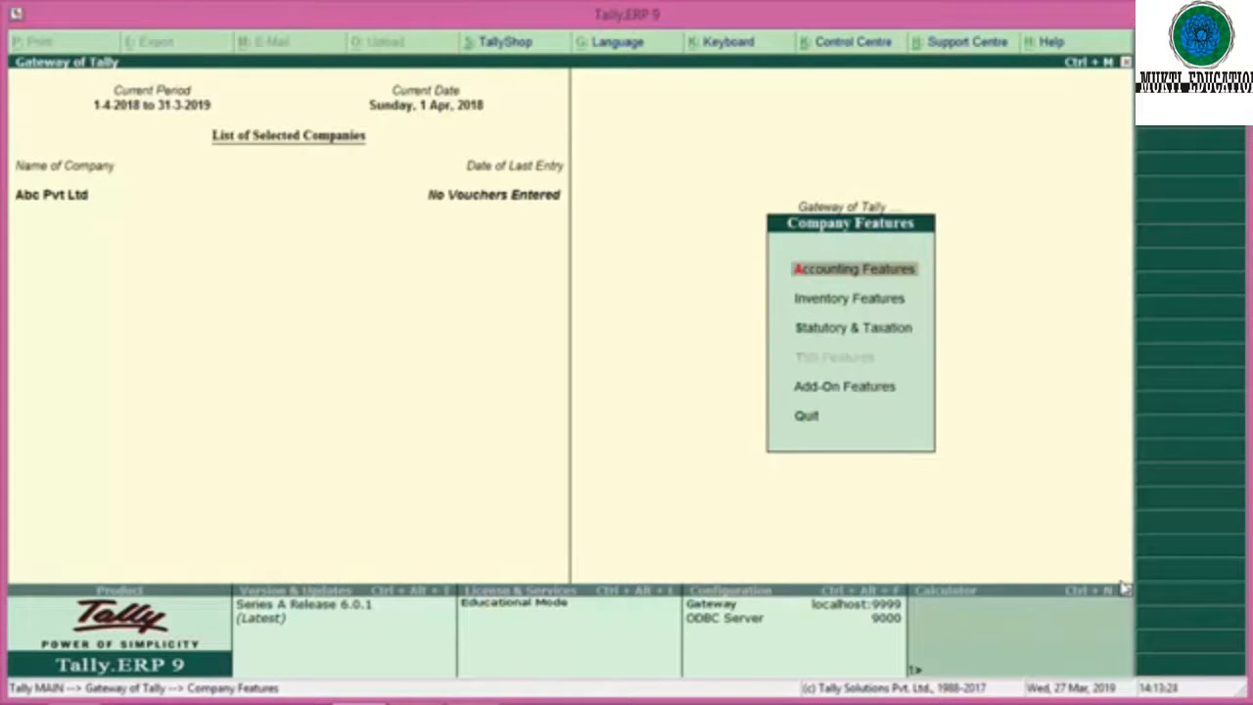
{"action": "key", "text": "Down"}
{"action": "key", "text": "Up"}
{"action": "key", "text": "Return"}
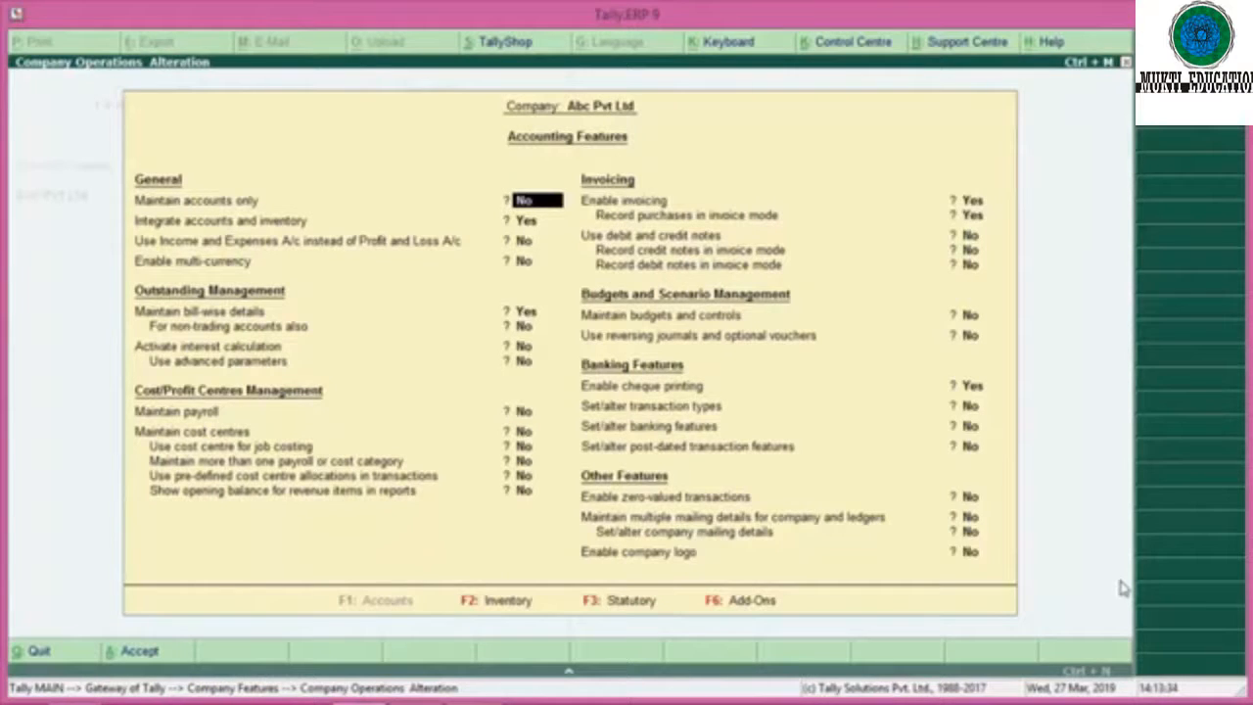
{"action": "key", "text": "Return"}
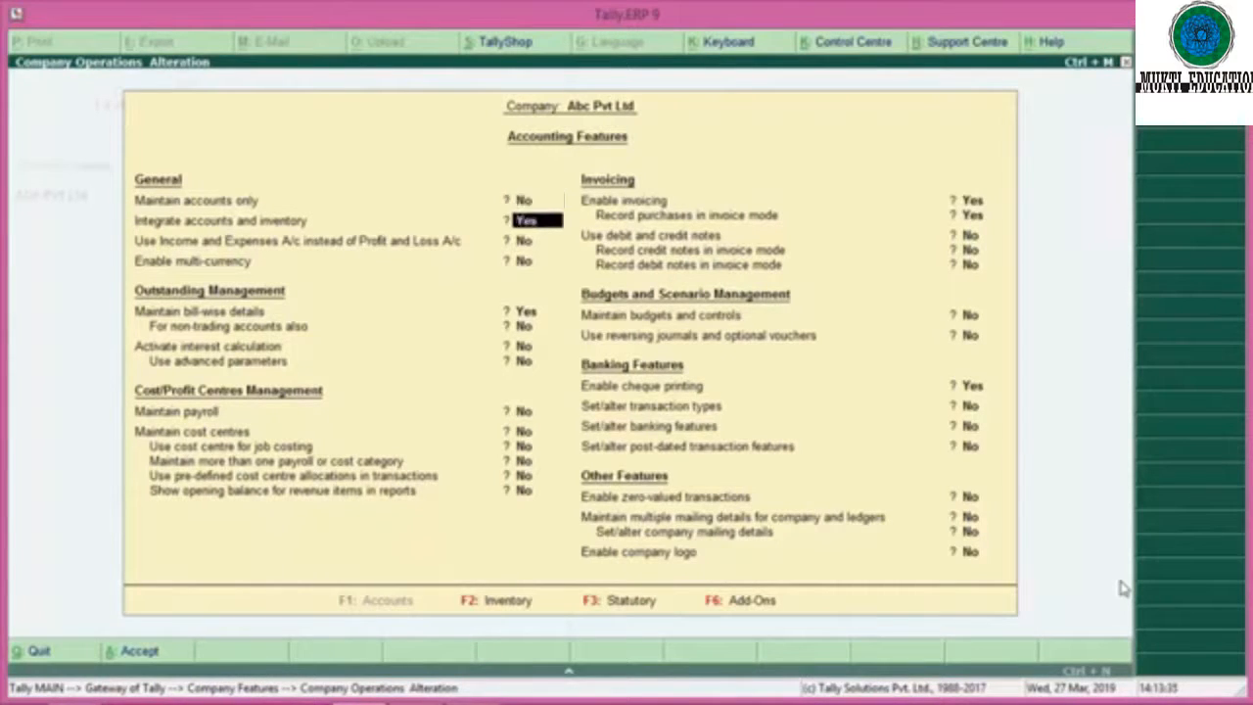
{"action": "key", "text": "Return"}
{"action": "key", "text": "Return"}
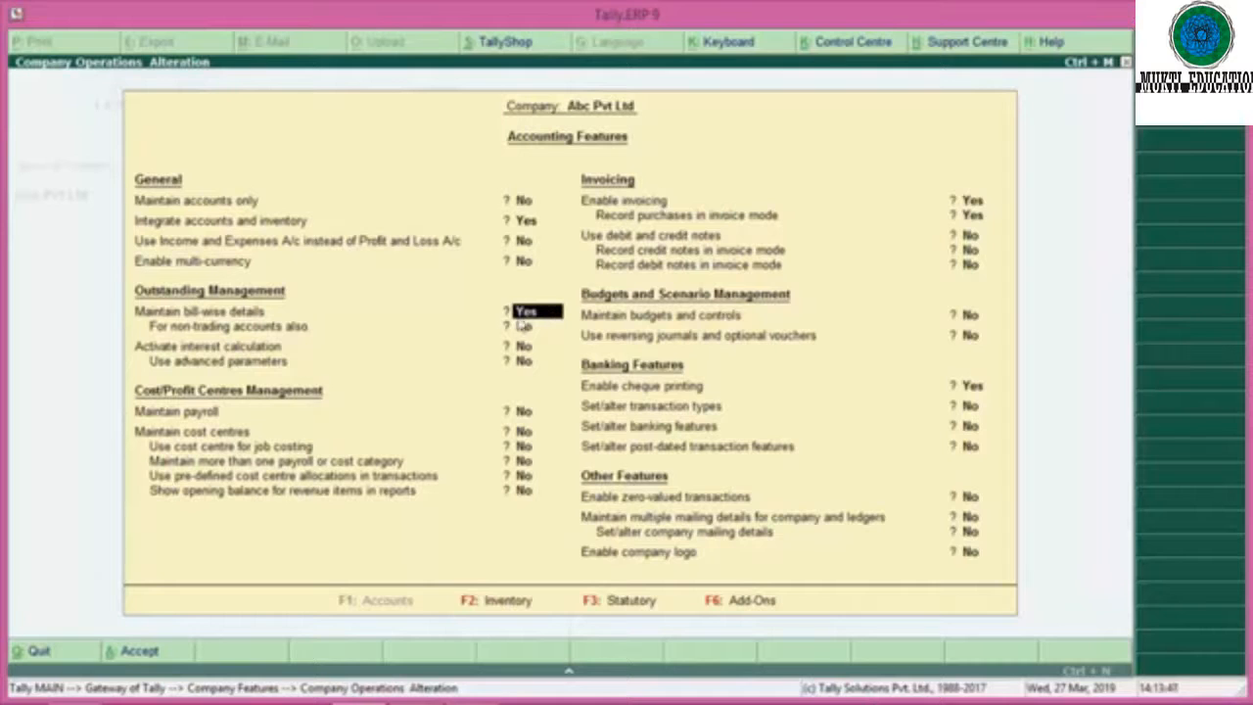
{"action": "type", "text": "yes"}
{"action": "key", "text": "Return"}
{"action": "key", "text": "Return"}
{"action": "key", "text": "Return"}
{"action": "key", "text": "Return"}
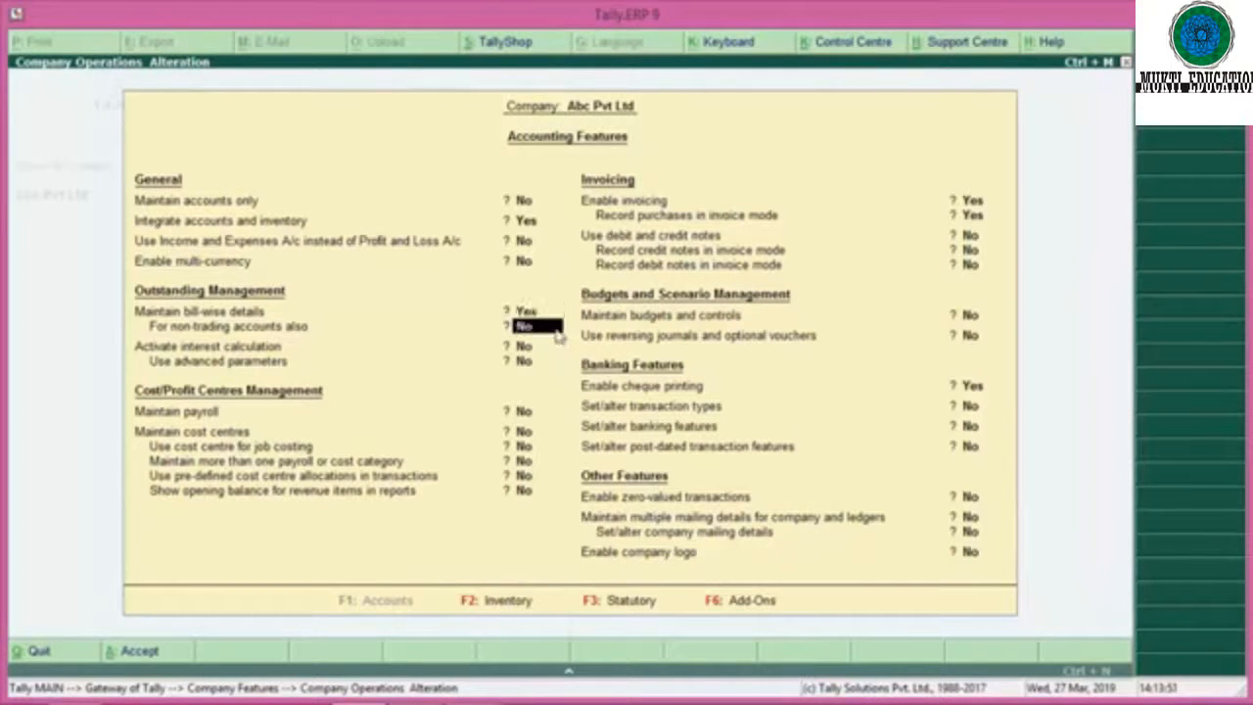
Keep the remaining accounting features at their defaults, accept the settings and leave the company features.
{"action": "key", "text": "Return"}
{"action": "key", "text": "Return"}
{"action": "key", "text": "Return"}
{"action": "key", "text": "Return"}
{"action": "key", "text": "Return"}
{"action": "key", "text": "Return"}
{"action": "key", "text": "Return"}
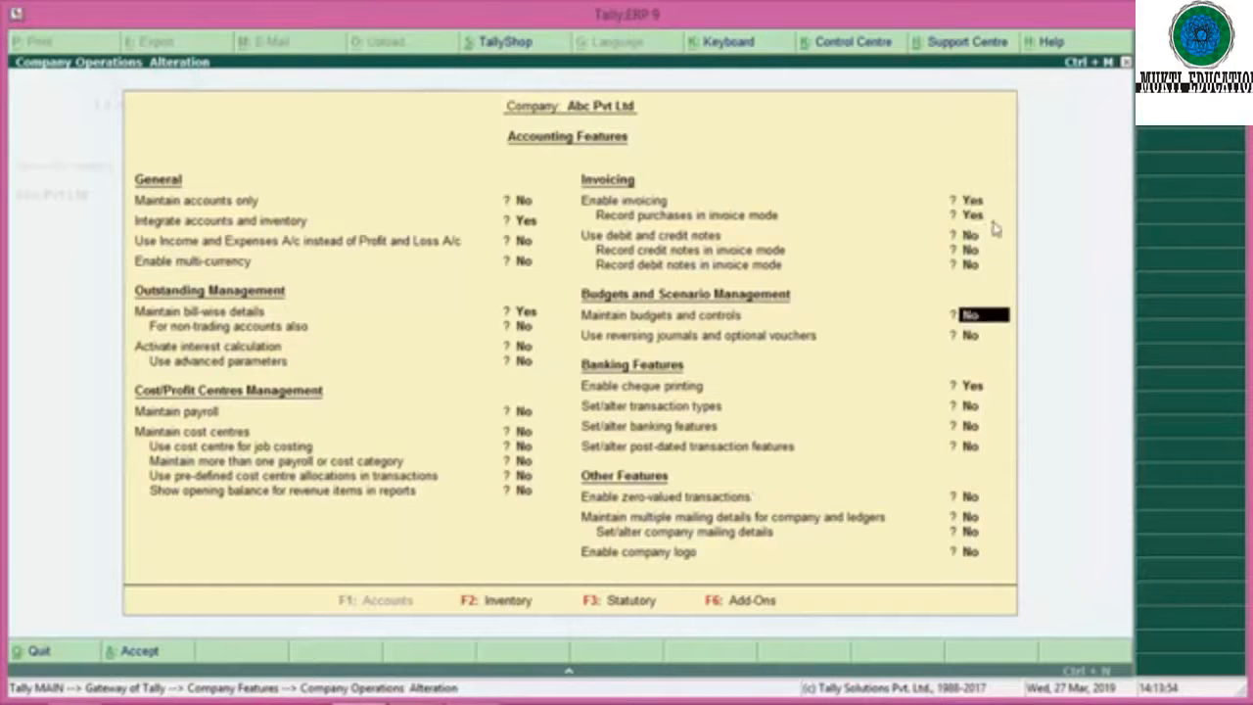
{"action": "key", "text": "Return"}
{"action": "key", "text": "Return"}
{"action": "key", "text": "Return"}
{"action": "key", "text": "Return"}
{"action": "key", "text": "Return"}
{"action": "key", "text": "Return"}
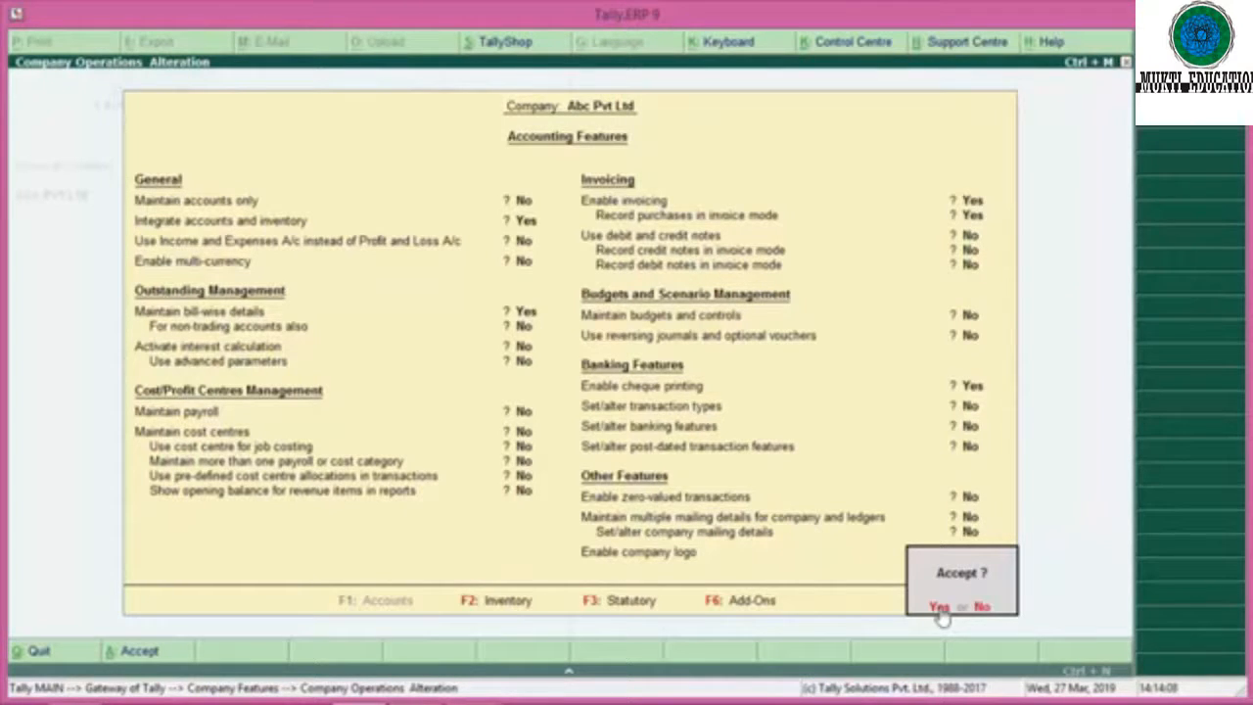
{"action": "left_click", "coordinate": [938, 608]}
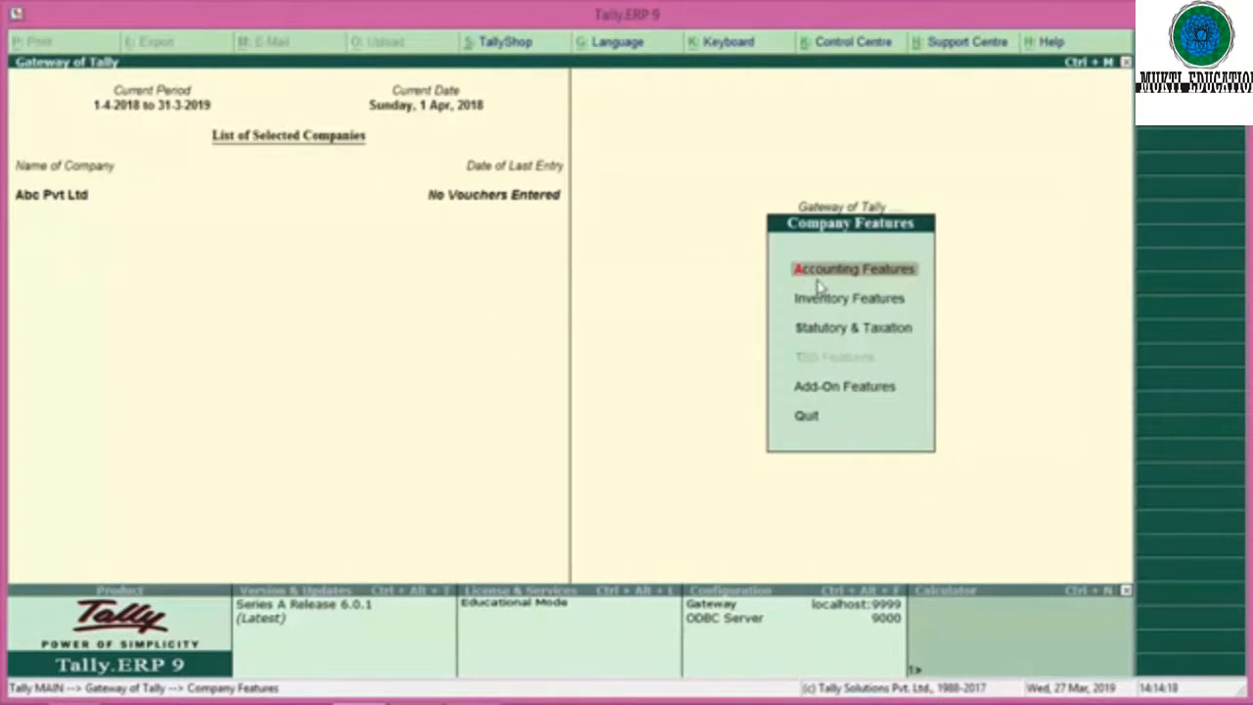
{"action": "key", "text": "Escape"}
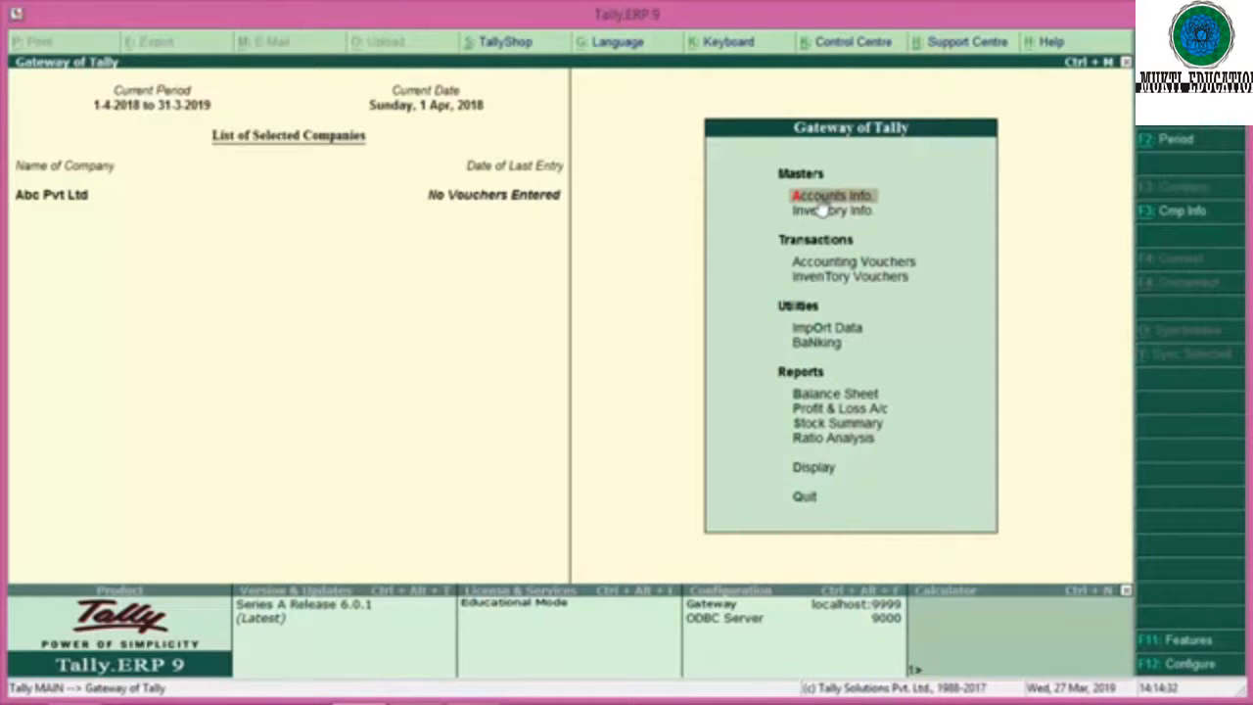
Start a new single ledger named Sk Rice Mill with no alias.
{"action": "key", "text": "Return"}
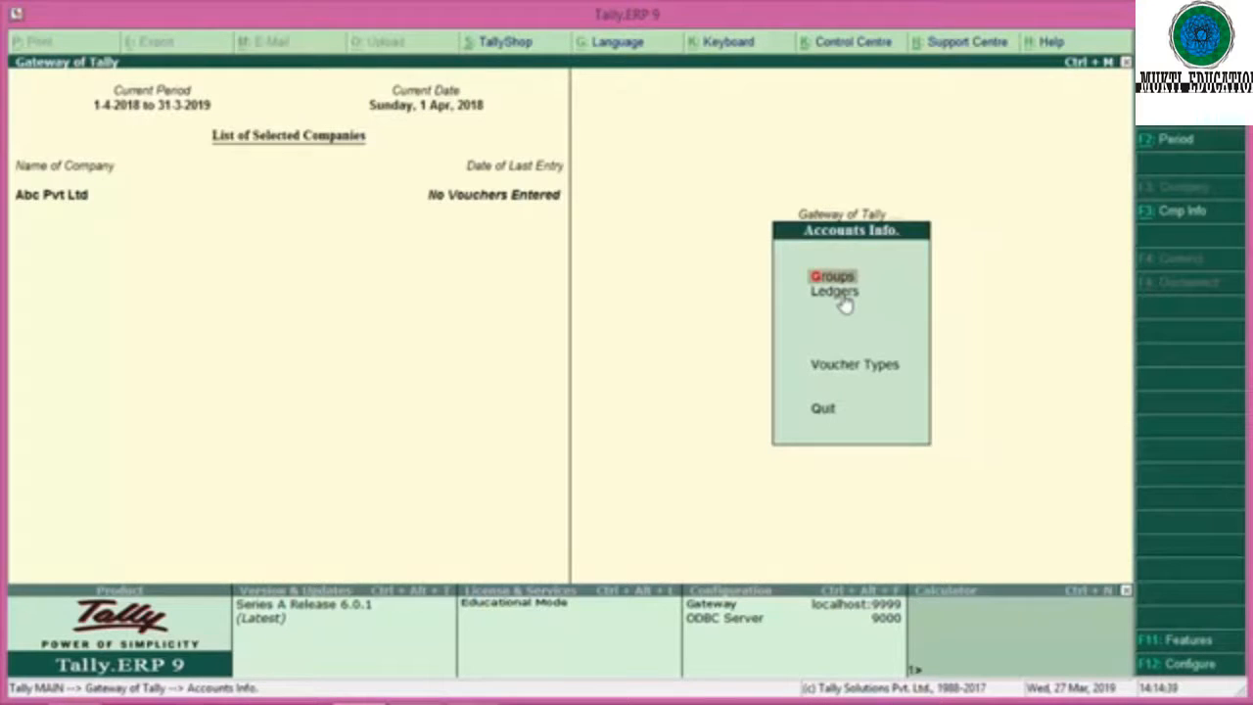
{"action": "left_click", "coordinate": [844, 301]}
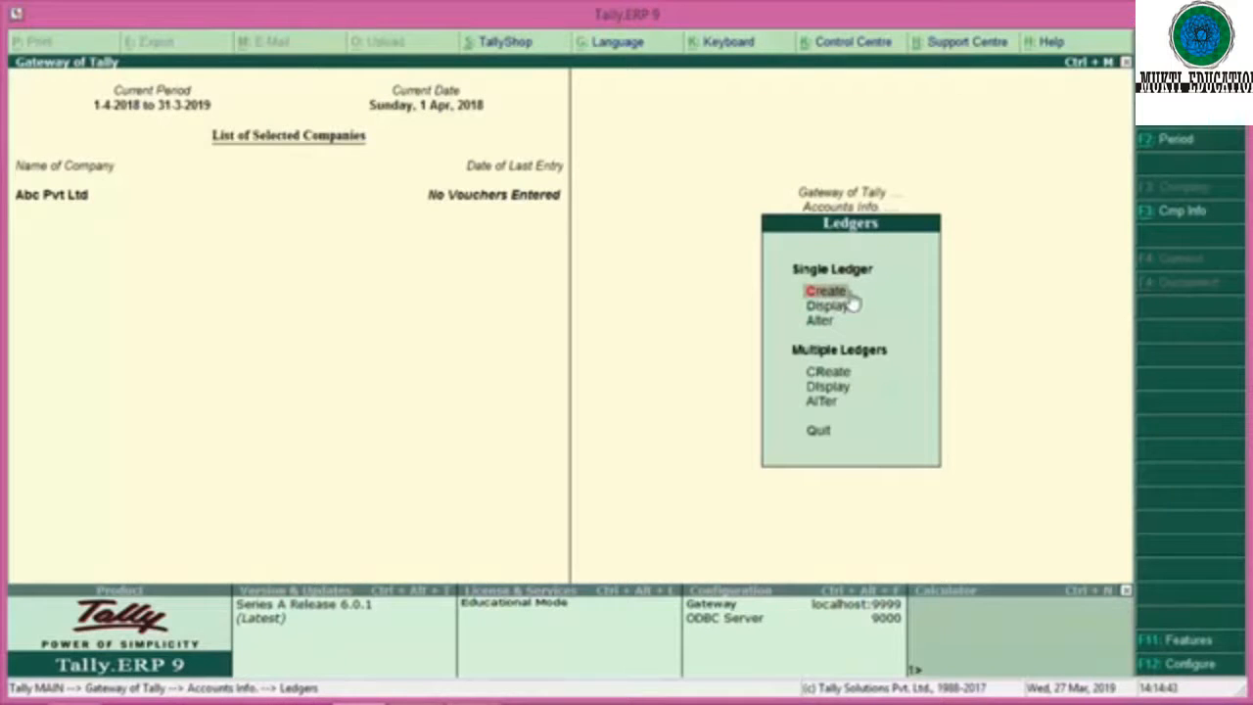
{"action": "left_click", "coordinate": [827, 294]}
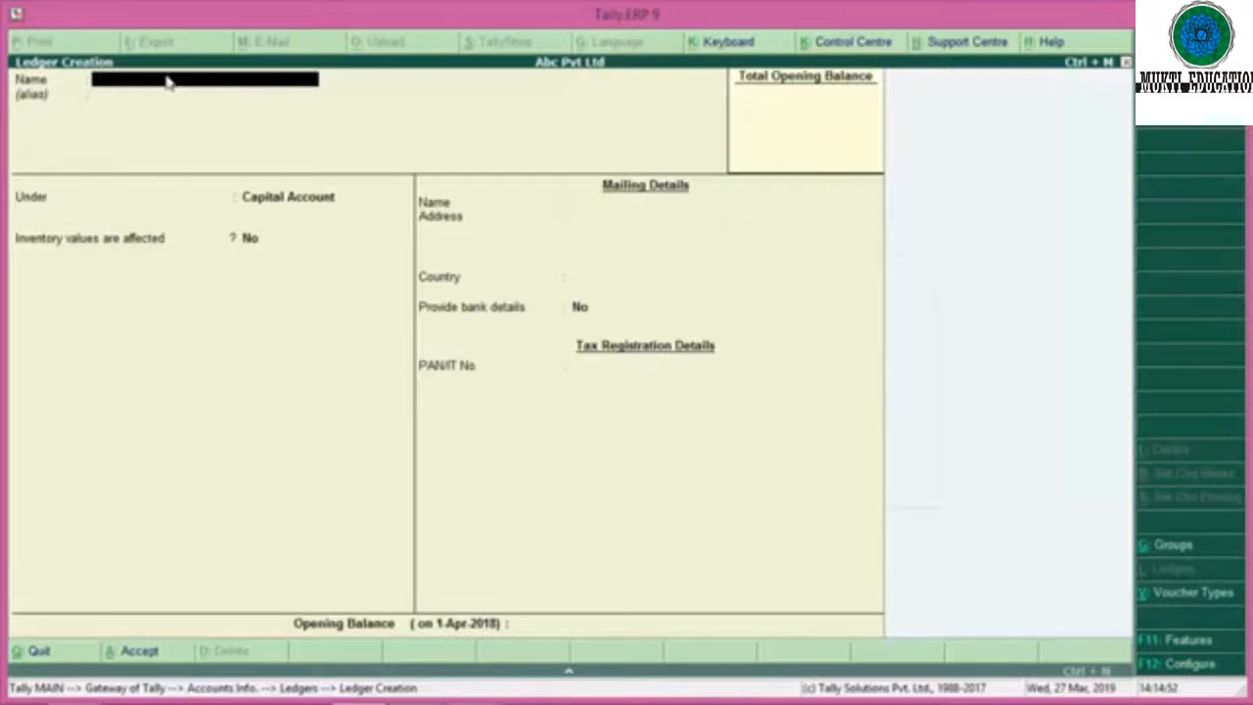
{"action": "type", "text": "Sk Rice Mill"}
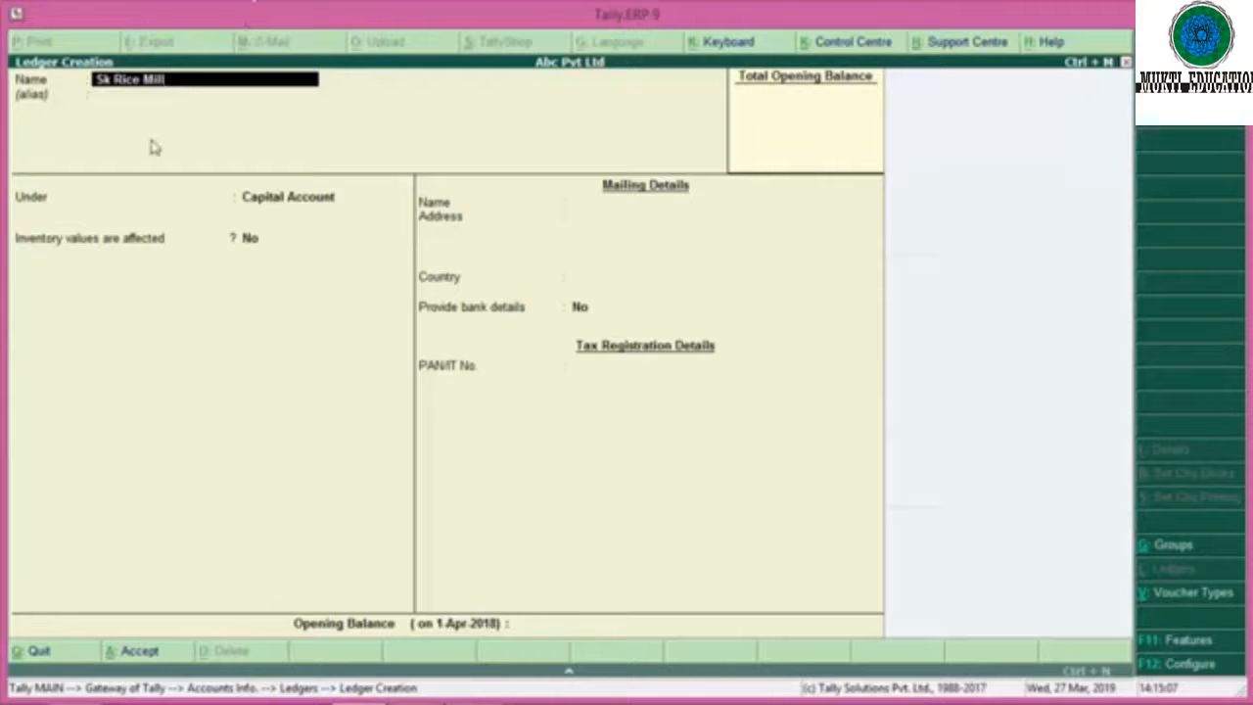
{"action": "key", "text": "Return"}
{"action": "key", "text": "Return"}
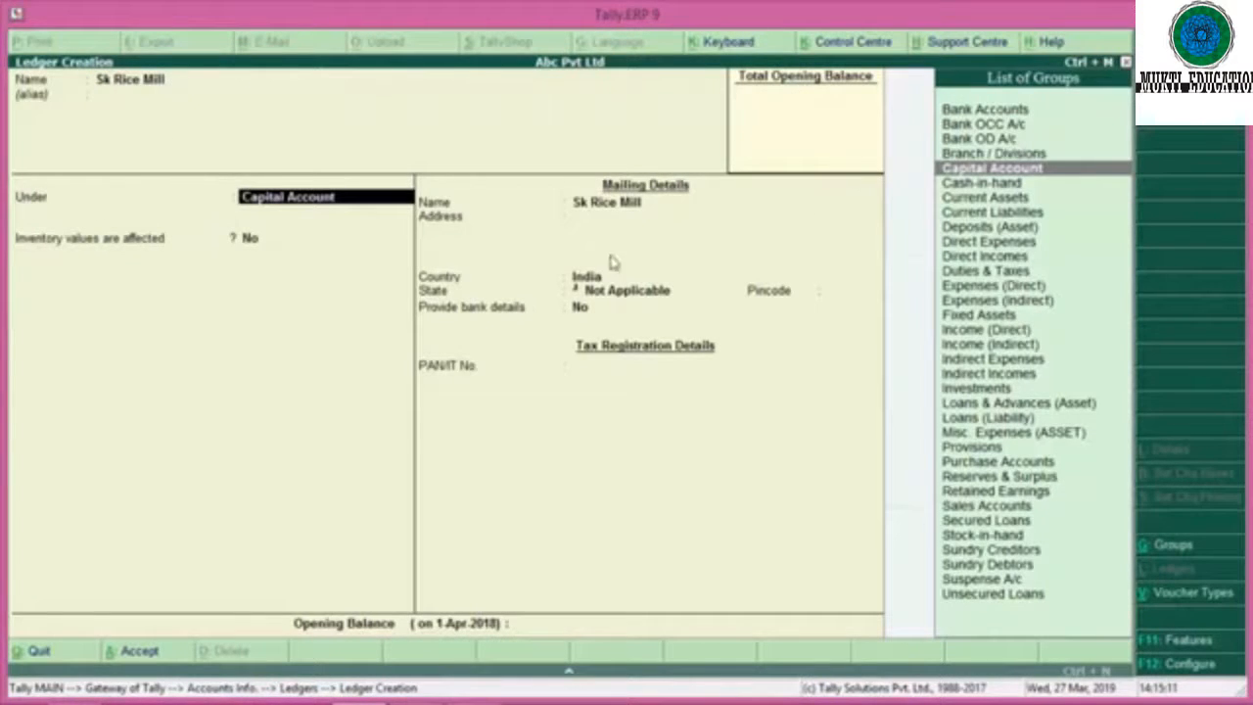
Place the Sk Rice Mill ledger under the Sundry Creditors group.
{"action": "type", "text": "S"}
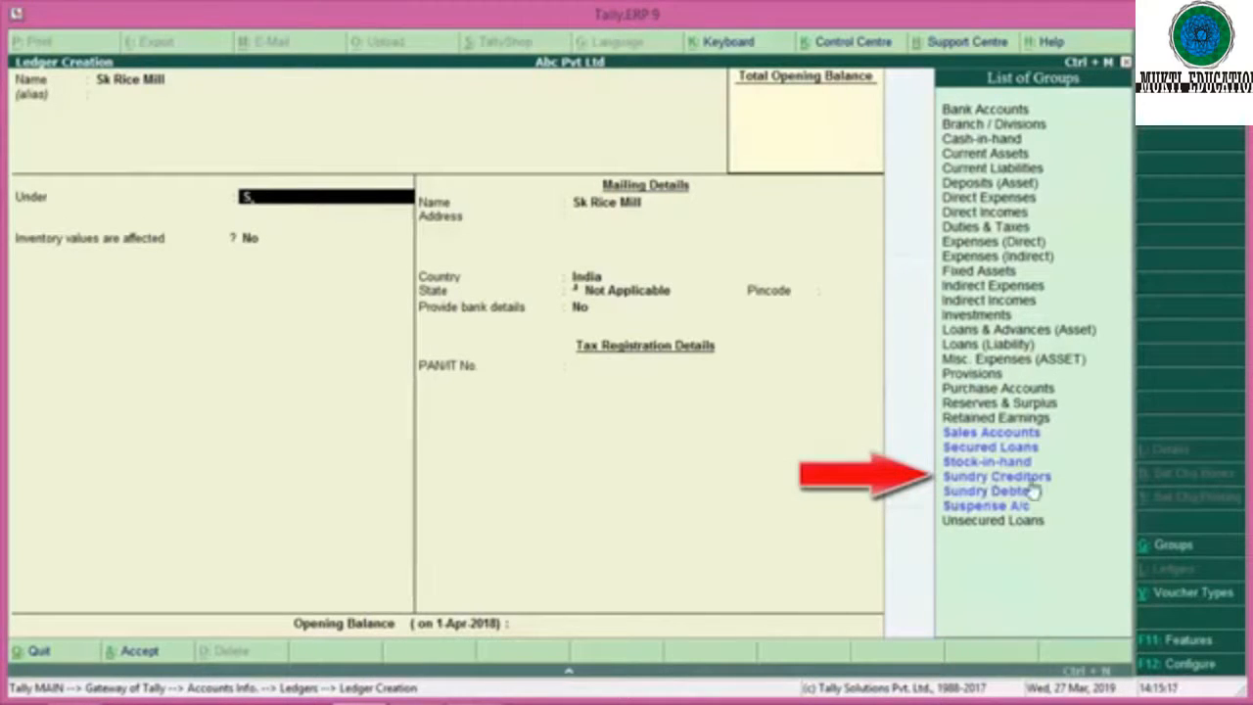
{"action": "key", "text": "Down"}
{"action": "key", "text": "Down"}
{"action": "key", "text": "Down"}
{"action": "key", "text": "Down"}
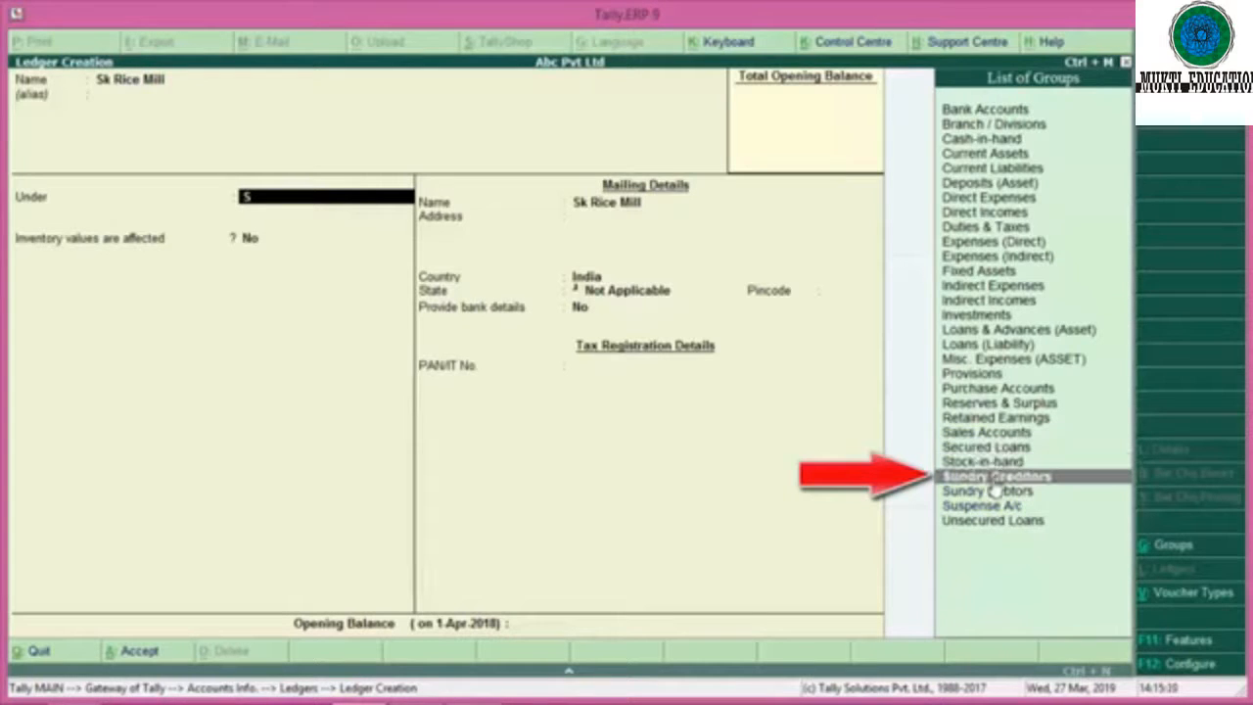
{"action": "key", "text": "Return"}
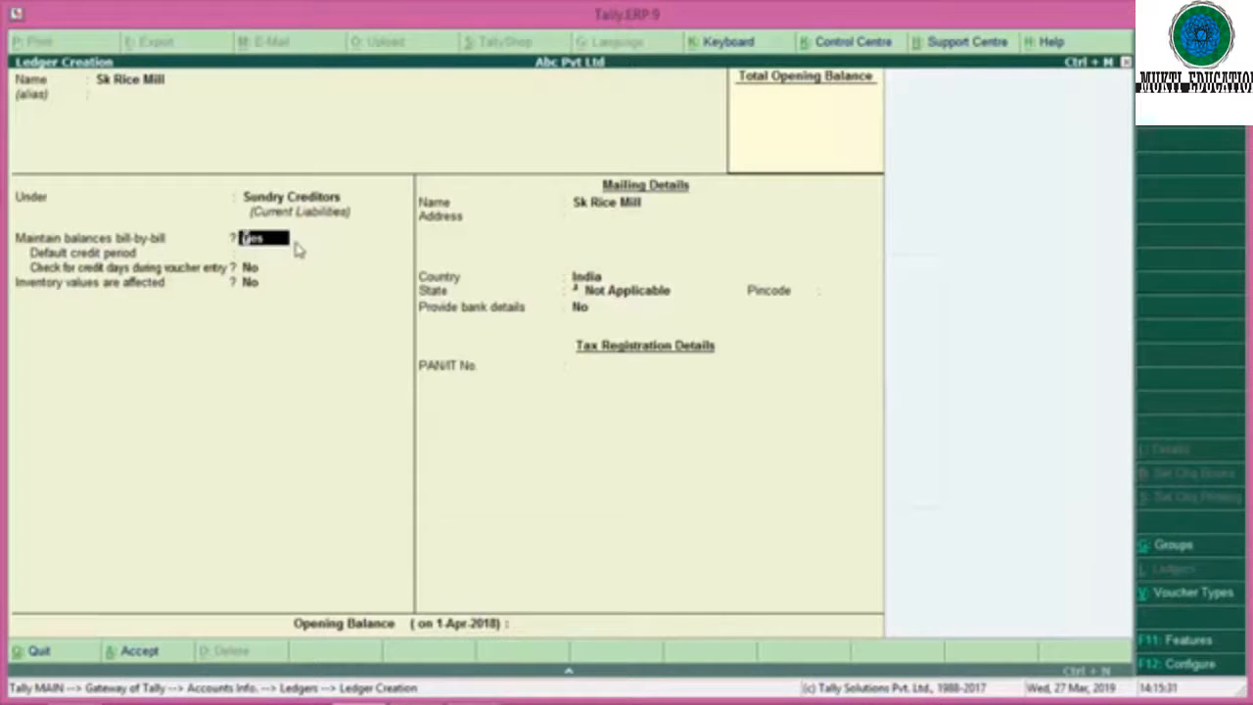
Set Maintain balances bill-by-bill to Yes for Sk Rice Mill, keep the other defaults and save the ledger.
{"action": "type", "text": "y"}
{"action": "key", "text": "Return"}
{"action": "key", "text": "Return"}
{"action": "key", "text": "Return"}
{"action": "key", "text": "Return"}
{"action": "key", "text": "Return"}
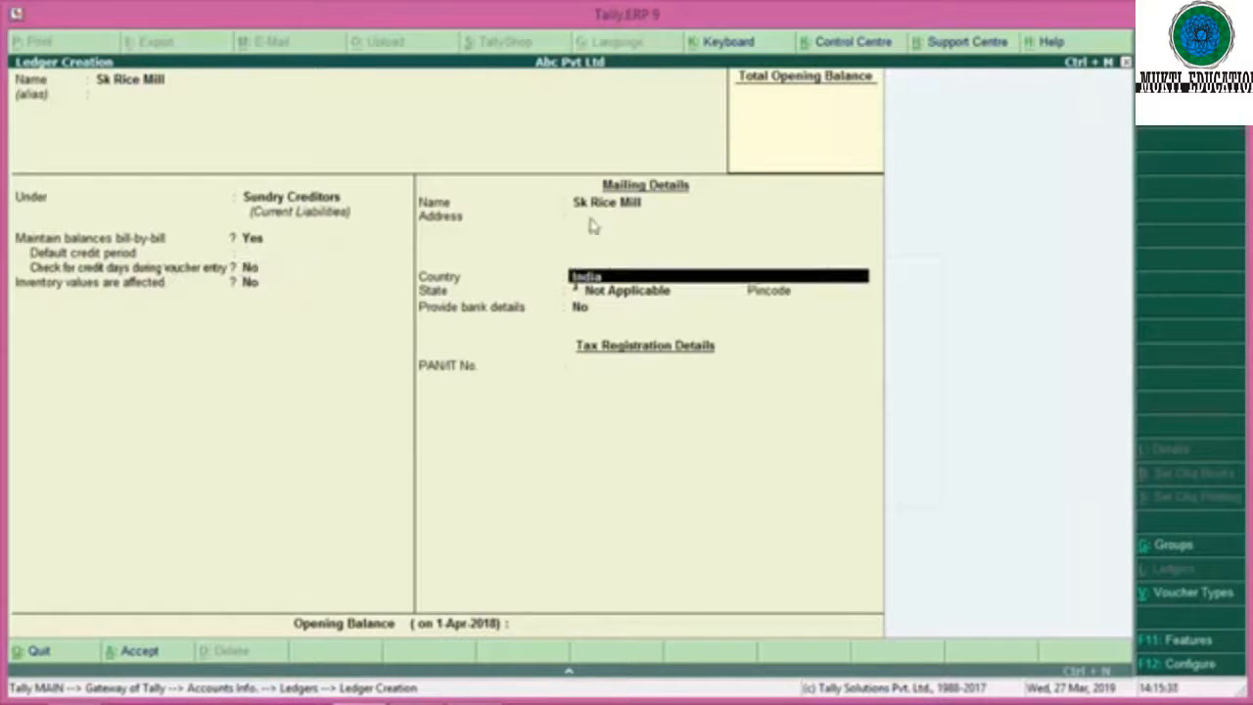
{"action": "key", "text": "Return"}
{"action": "key", "text": "Return"}
{"action": "key", "text": "Return"}
{"action": "key", "text": "Return"}
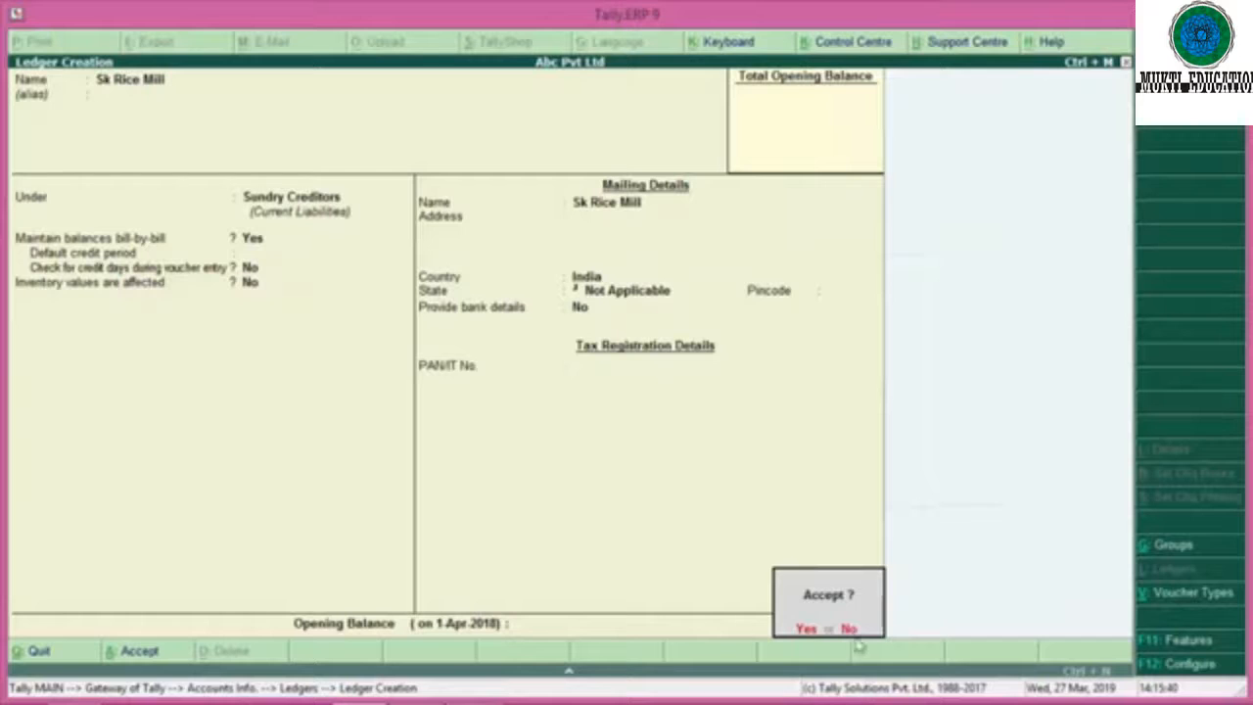
{"action": "left_click", "coordinate": [808, 631]}
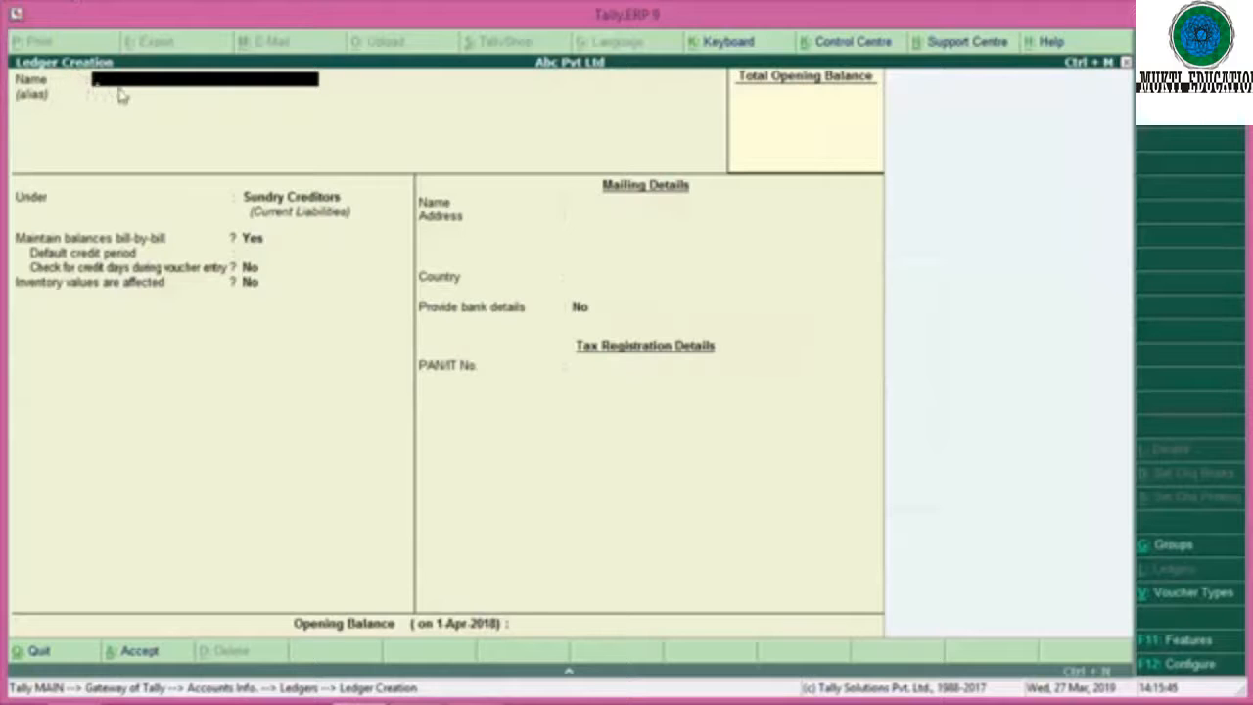
Name the next new ledger Purchase and leave its alias blank.
{"action": "type", "text": "Pu"}
{"action": "type", "text": "rch"}
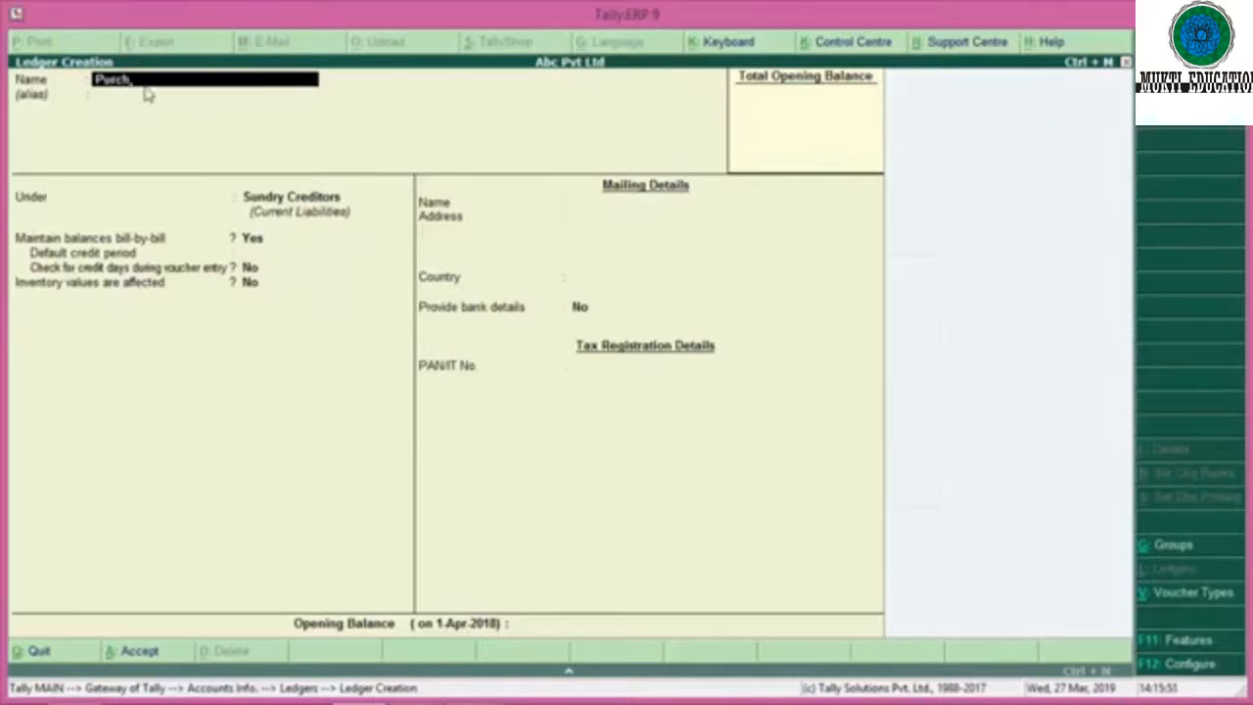
{"action": "type", "text": "ase"}
{"action": "key", "text": "Return"}
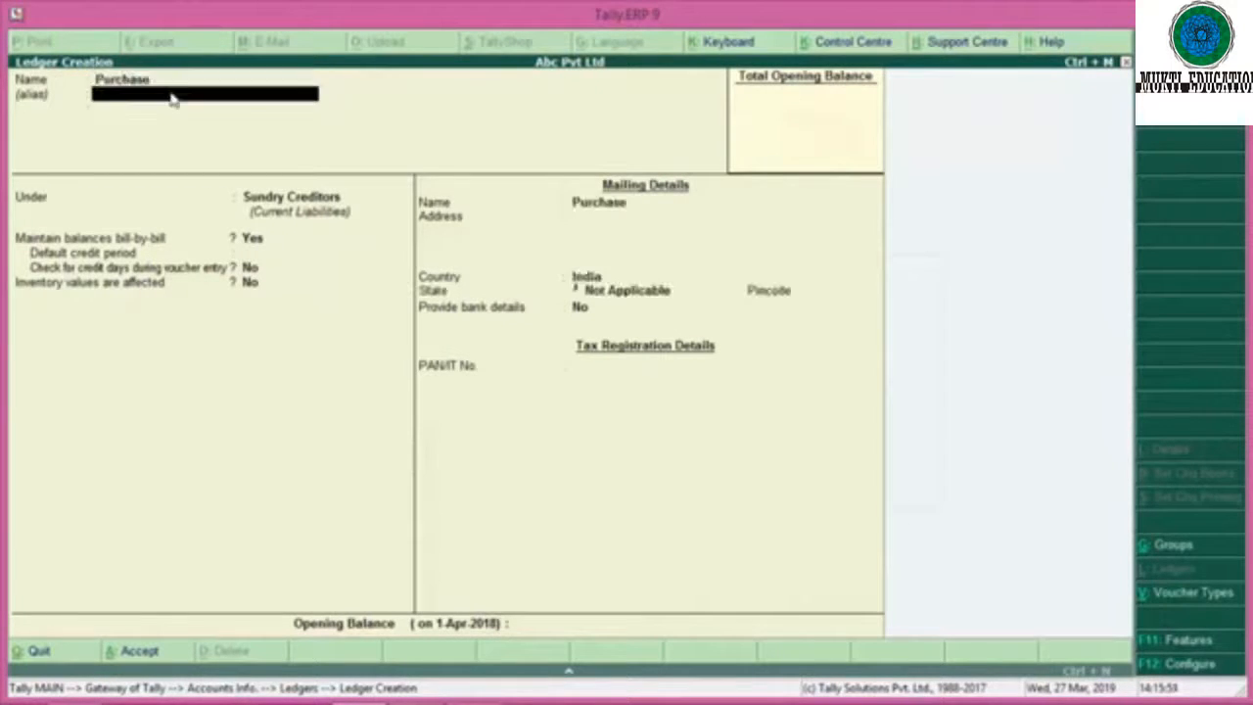
{"action": "key", "text": "Return"}
Place the Purchase ledger under Purchase Accounts, keep the other defaults and save it.
{"action": "type", "text": "P"}
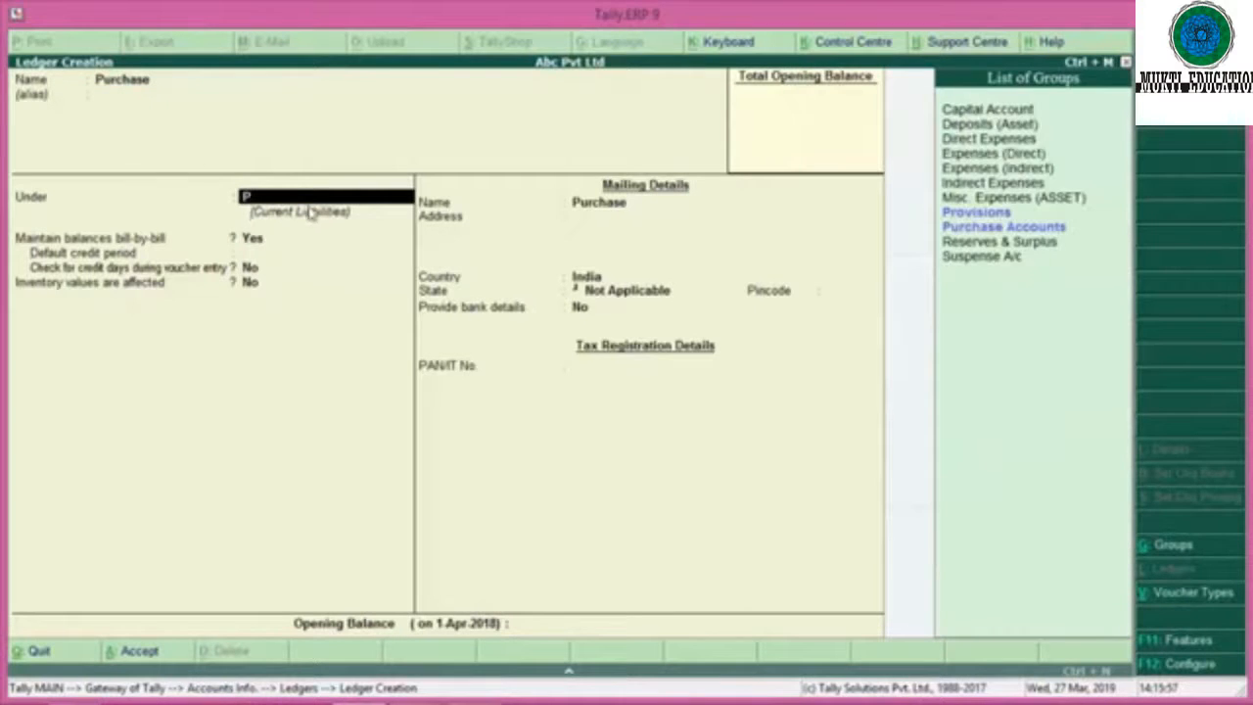
{"action": "type", "text": "u"}
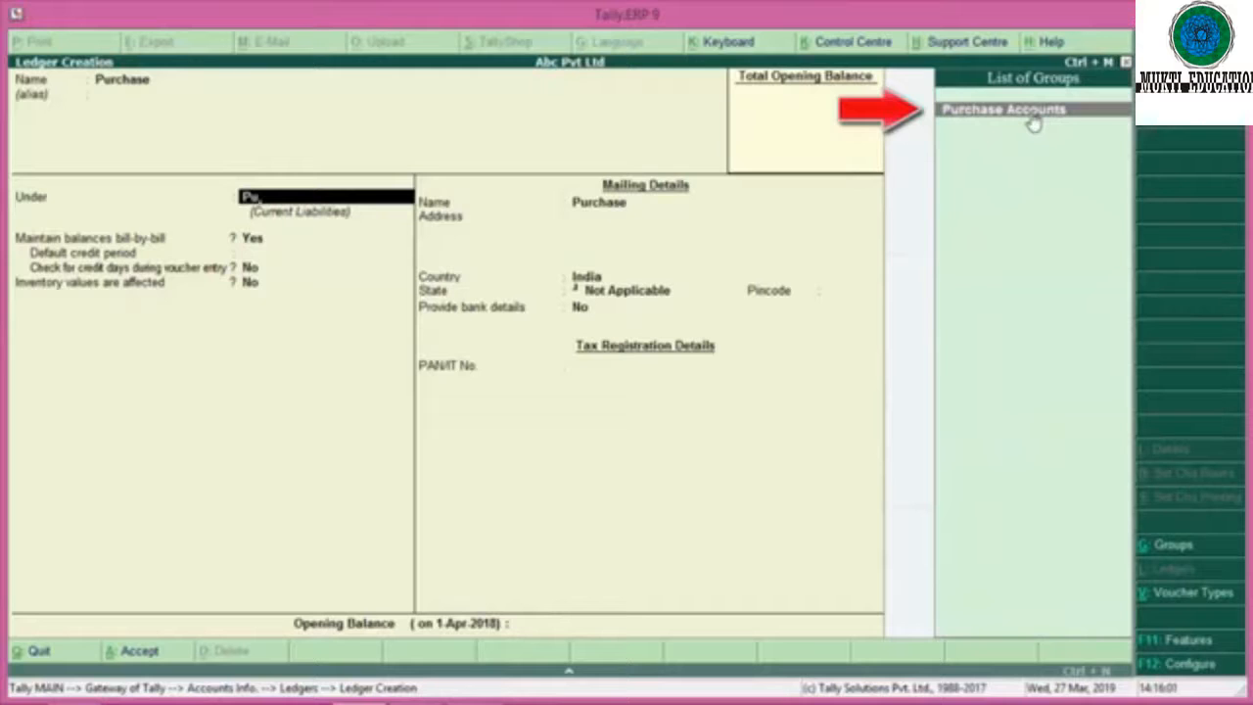
{"action": "key", "text": "Return"}
{"action": "key", "text": "Return"}
{"action": "key", "text": "Return"}
{"action": "key", "text": "Return"}
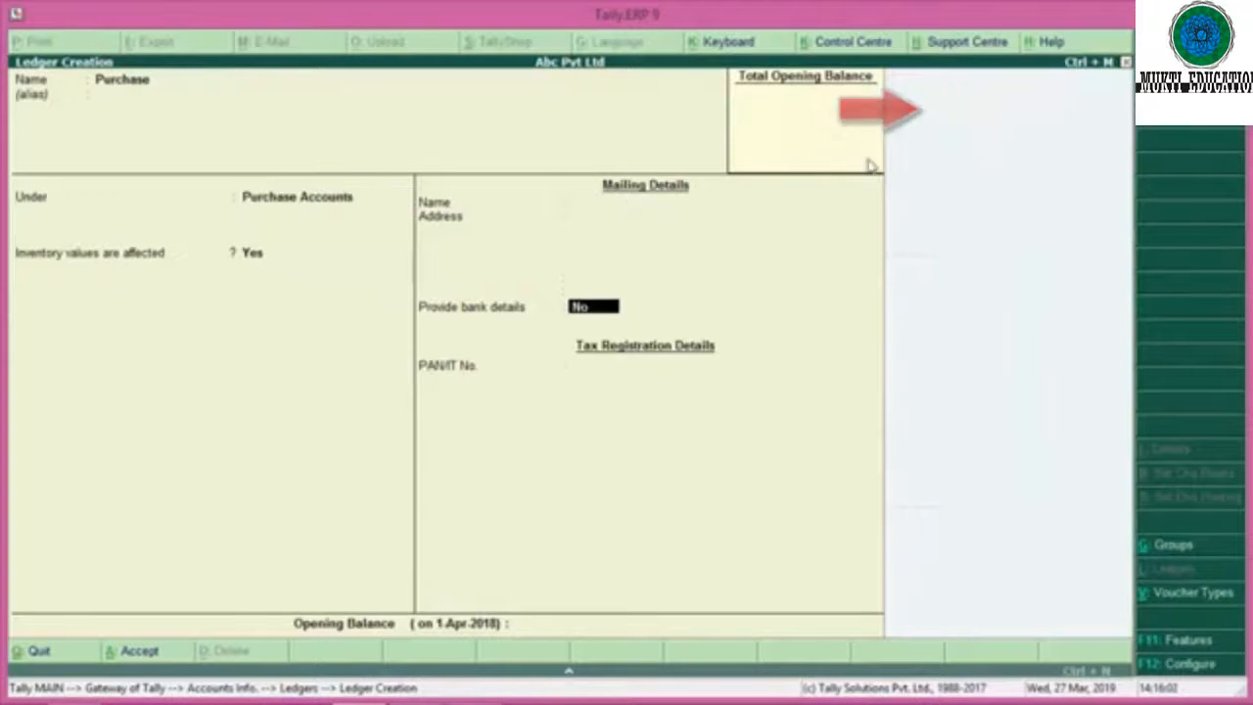
{"action": "left_click", "coordinate": [803, 627]}
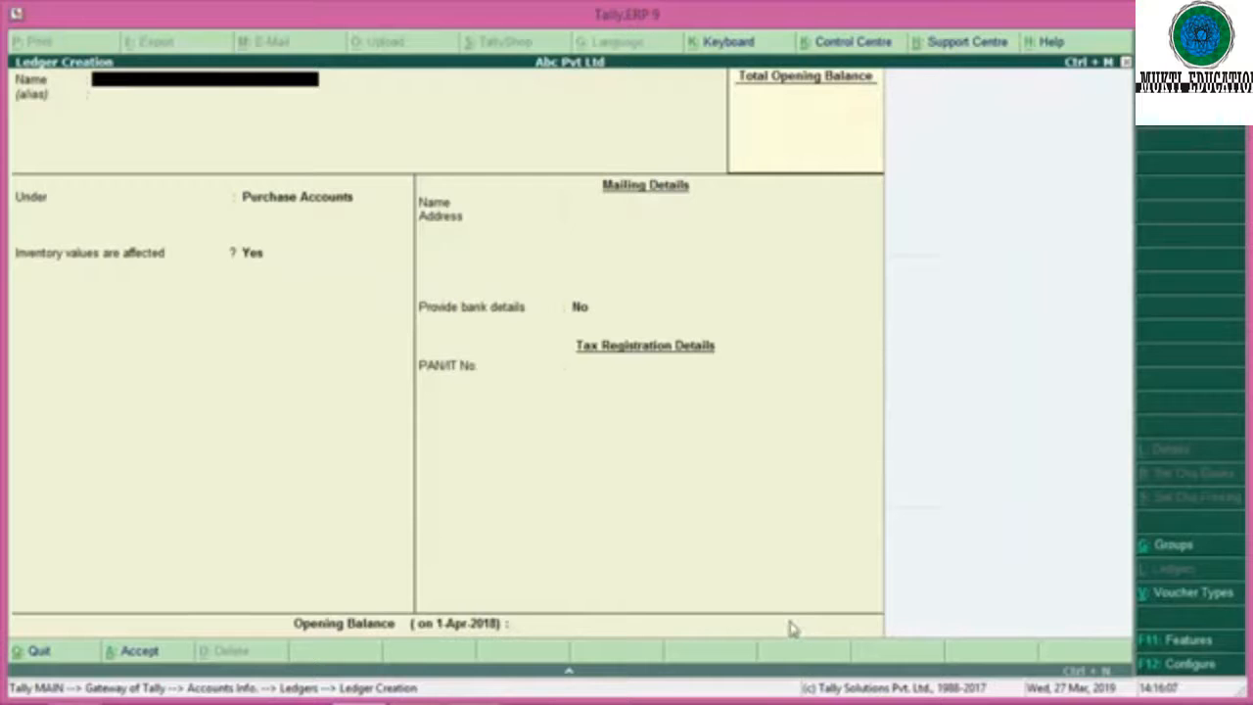
Leave ledger creation and return to the main Gateway of Tally screen.
{"action": "key", "text": "Escape"}
{"action": "key", "text": "y"}
{"action": "key", "text": "Escape"}
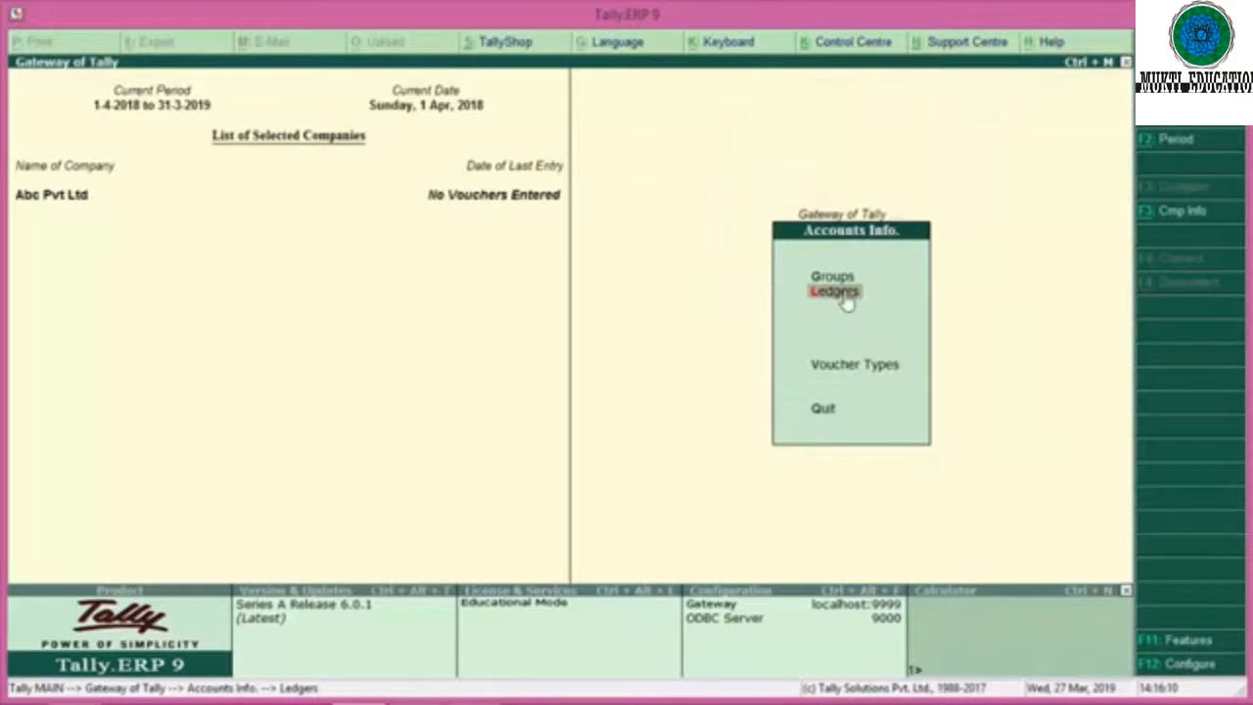
{"action": "key", "text": "Escape"}
{"action": "key", "text": "Escape"}
{"action": "key", "text": "n"}
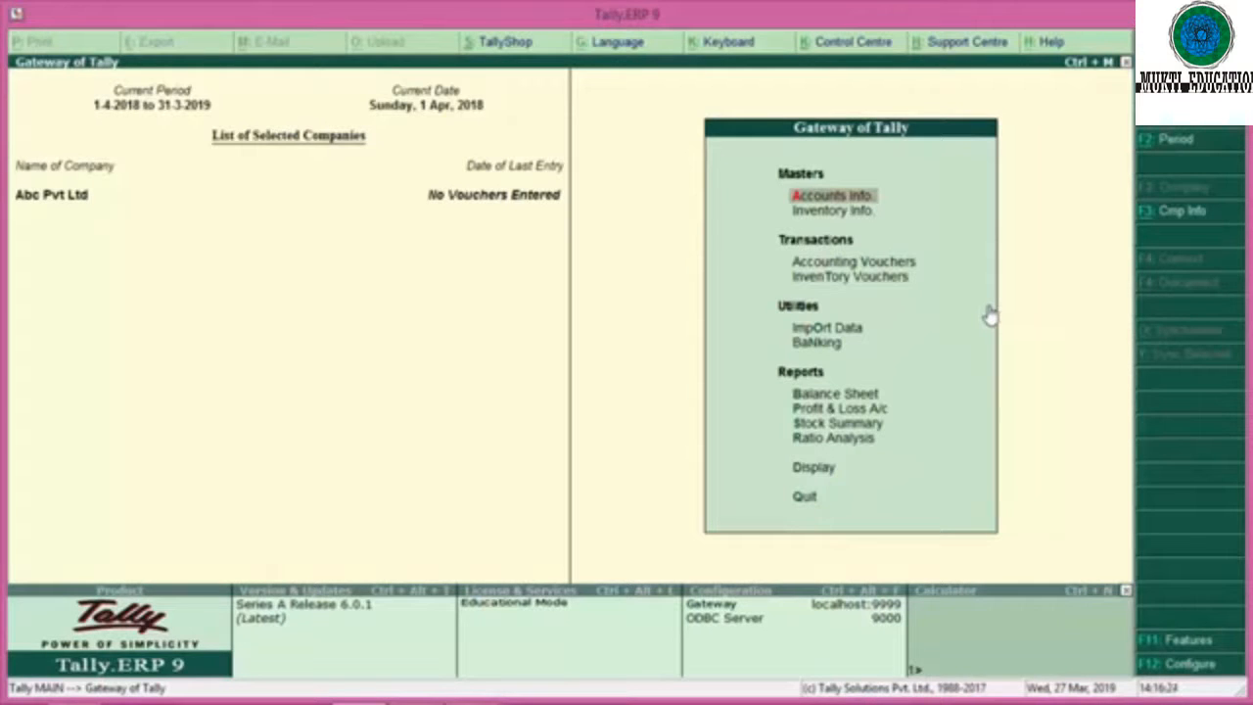
Open the creation form for a single stock item under Inventory Info.
{"action": "left_click", "coordinate": [842, 214]}
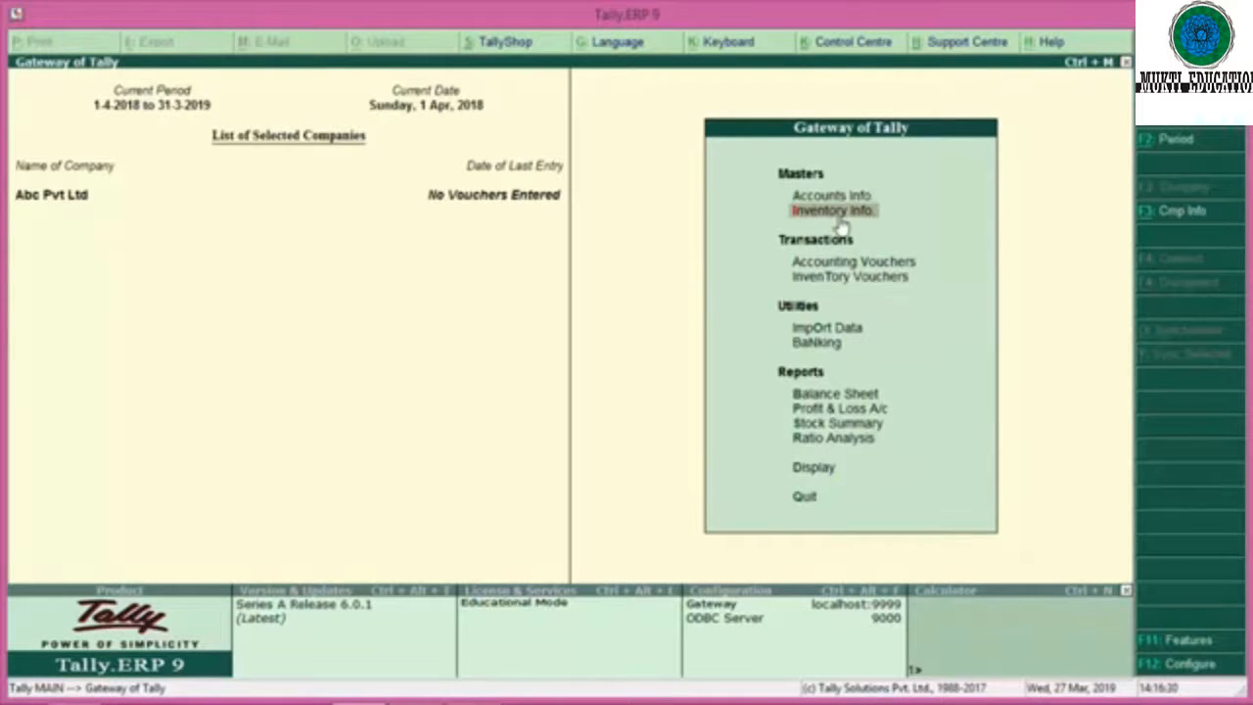
{"action": "left_click", "coordinate": [841, 224]}
{"action": "left_click", "coordinate": [835, 294]}
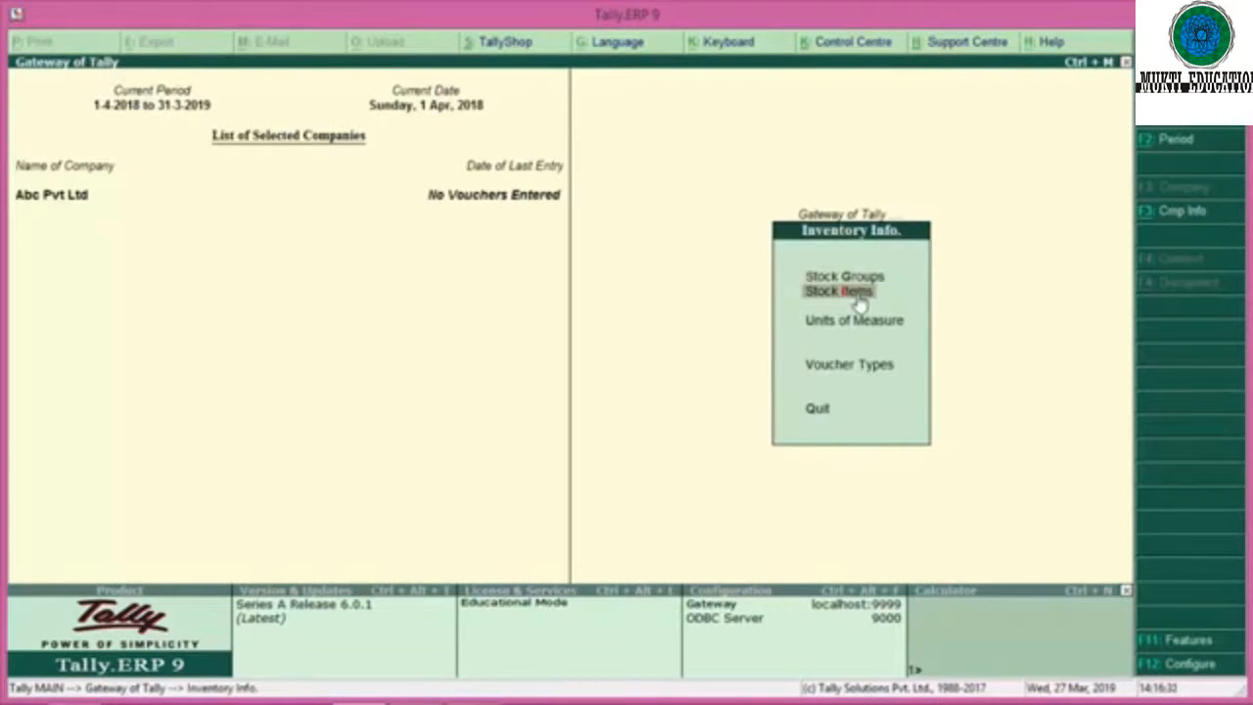
{"action": "left_click", "coordinate": [859, 304]}
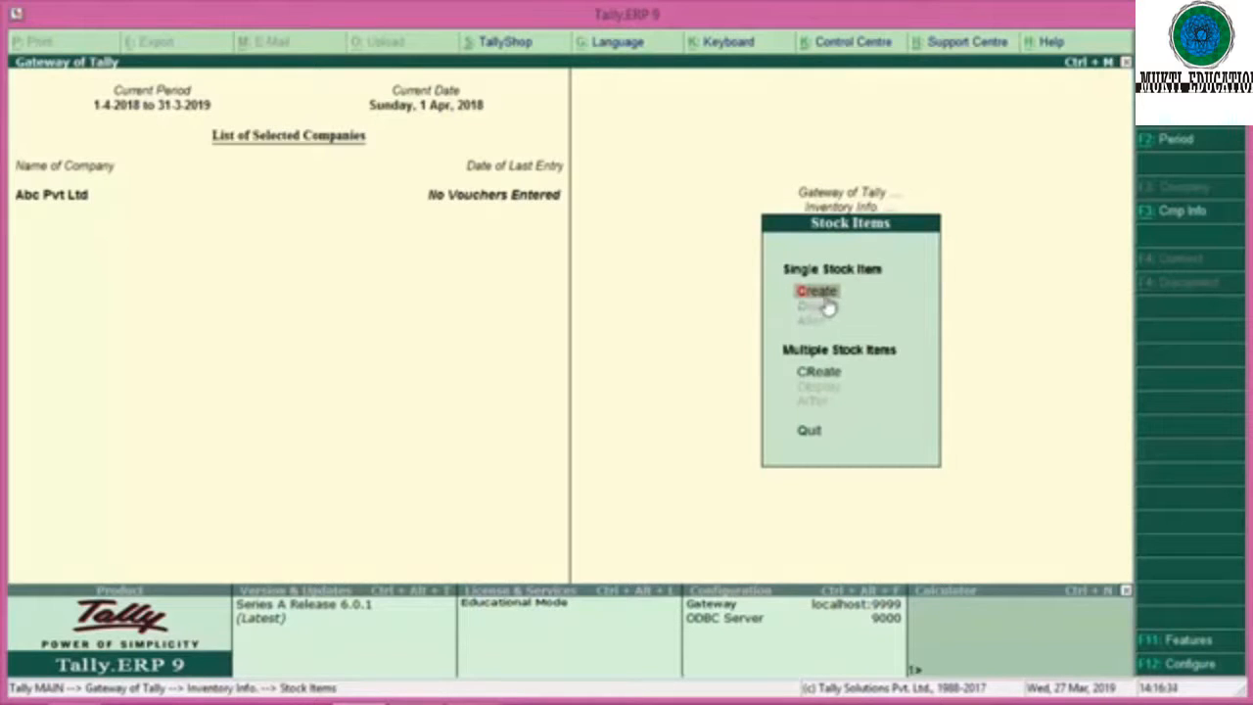
{"action": "left_click", "coordinate": [828, 306]}
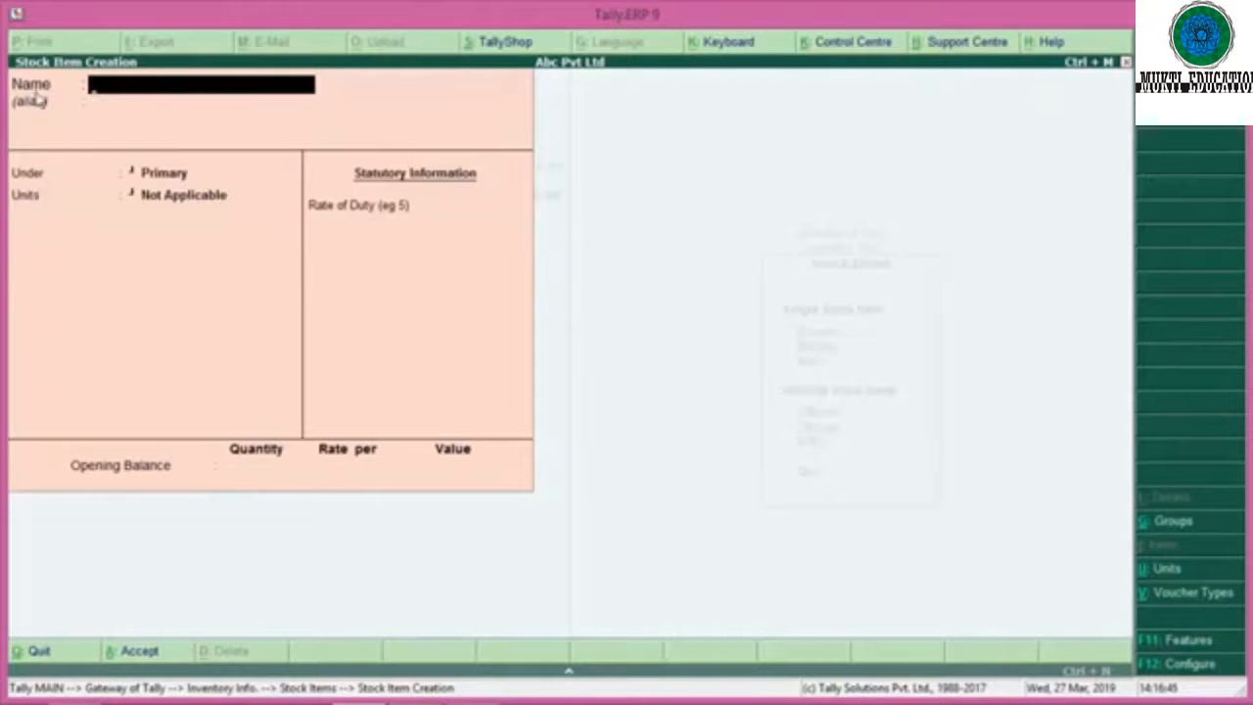
Name the stock item Rice, leave its alias blank and keep it under the Primary group.
{"action": "type", "text": "Rice"}
{"action": "key", "text": "Return"}
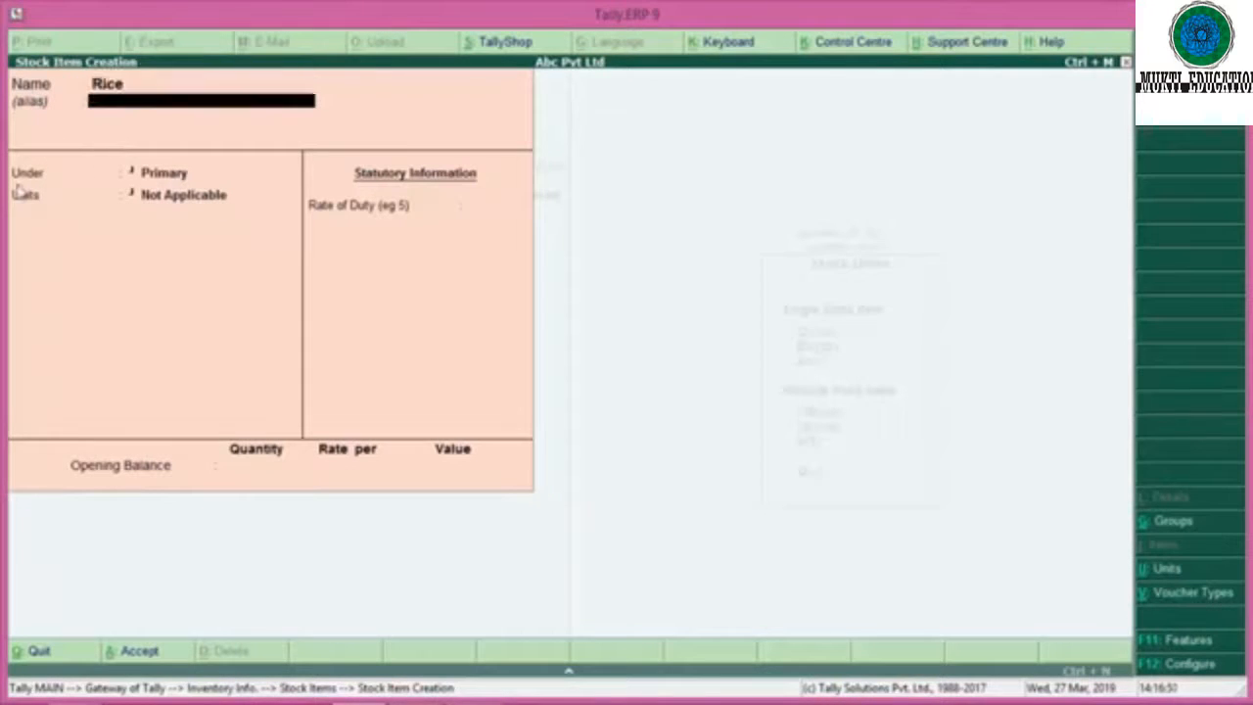
{"action": "key", "text": "Return"}
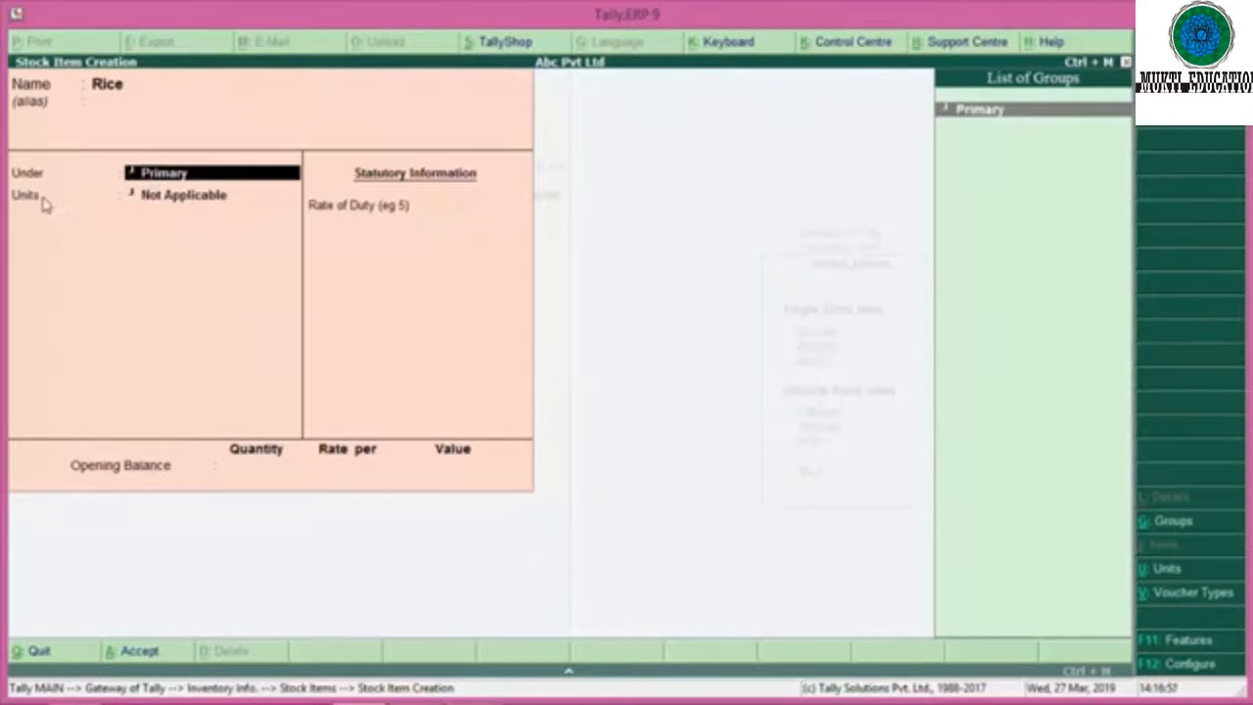
{"action": "key", "text": "Return"}
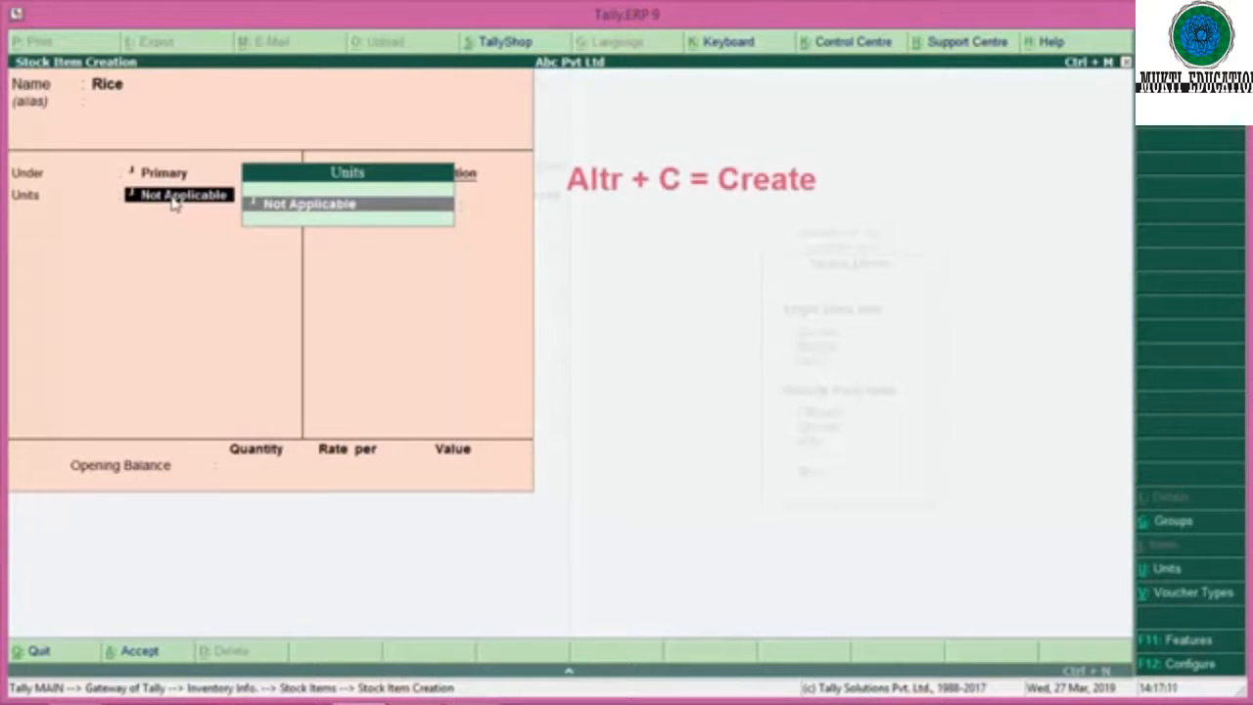
Create the simple unit kg for Rice without a formal name, then save the item with duty rate and opening balance blank.
{"action": "key", "text": "alt+c"}
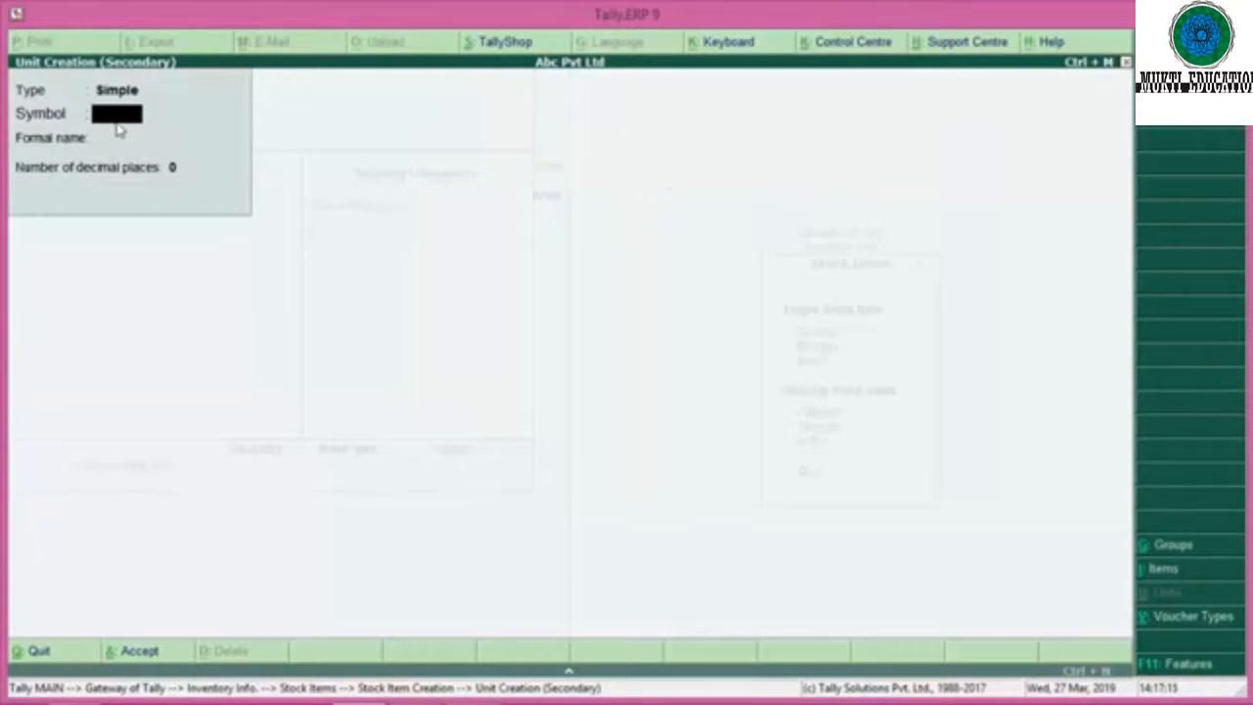
{"action": "type", "text": "kg"}
{"action": "key", "text": "Return"}
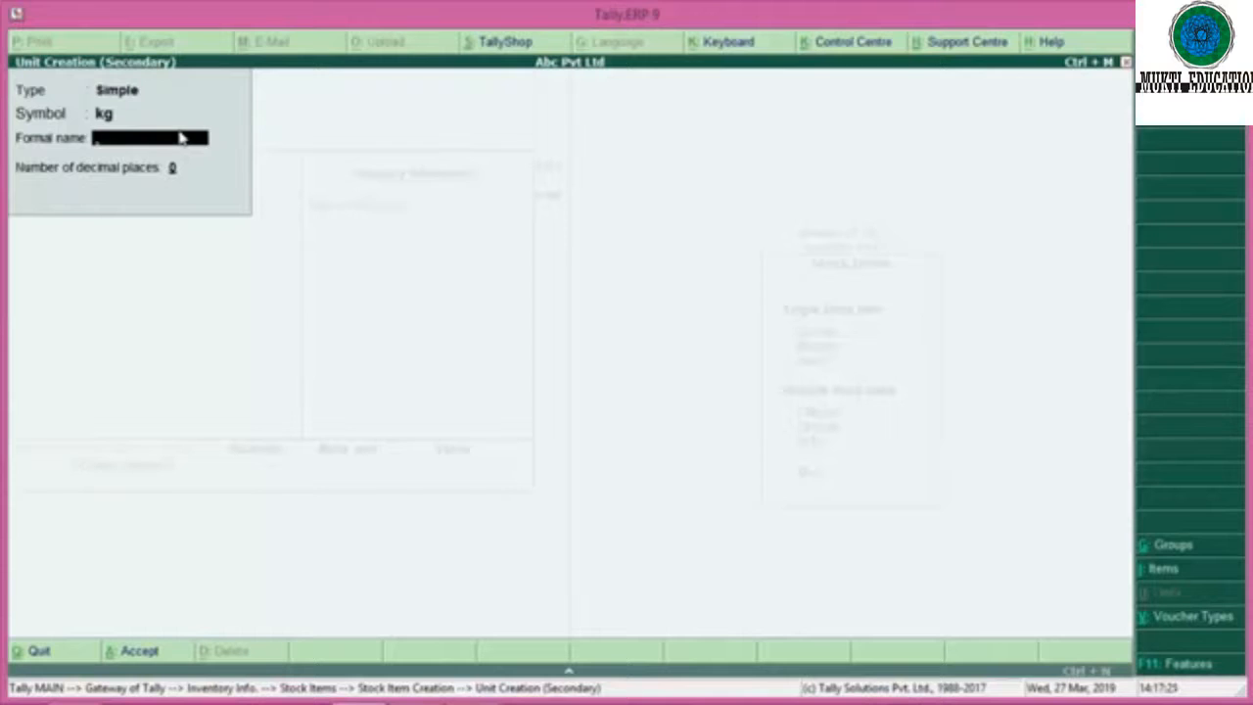
{"action": "key", "text": "Return"}
{"action": "left_click", "coordinate": [178, 206]}
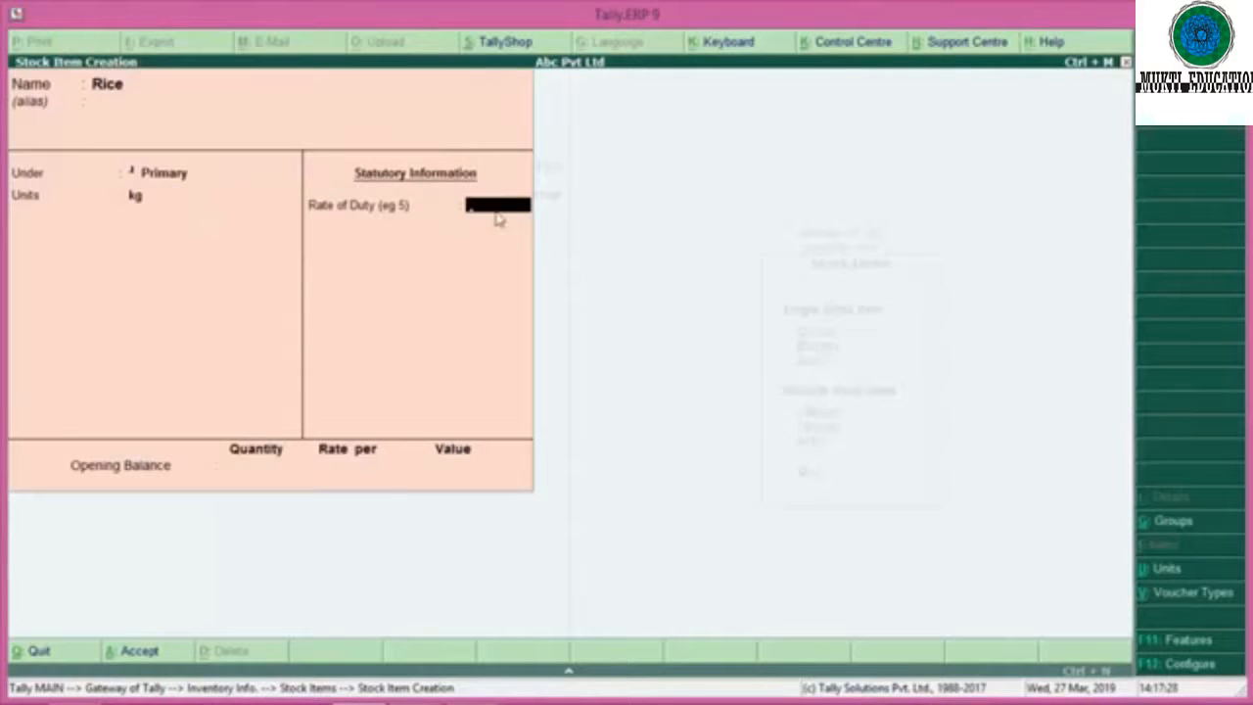
{"action": "key", "text": "Return"}
{"action": "left_click", "coordinate": [452, 482]}
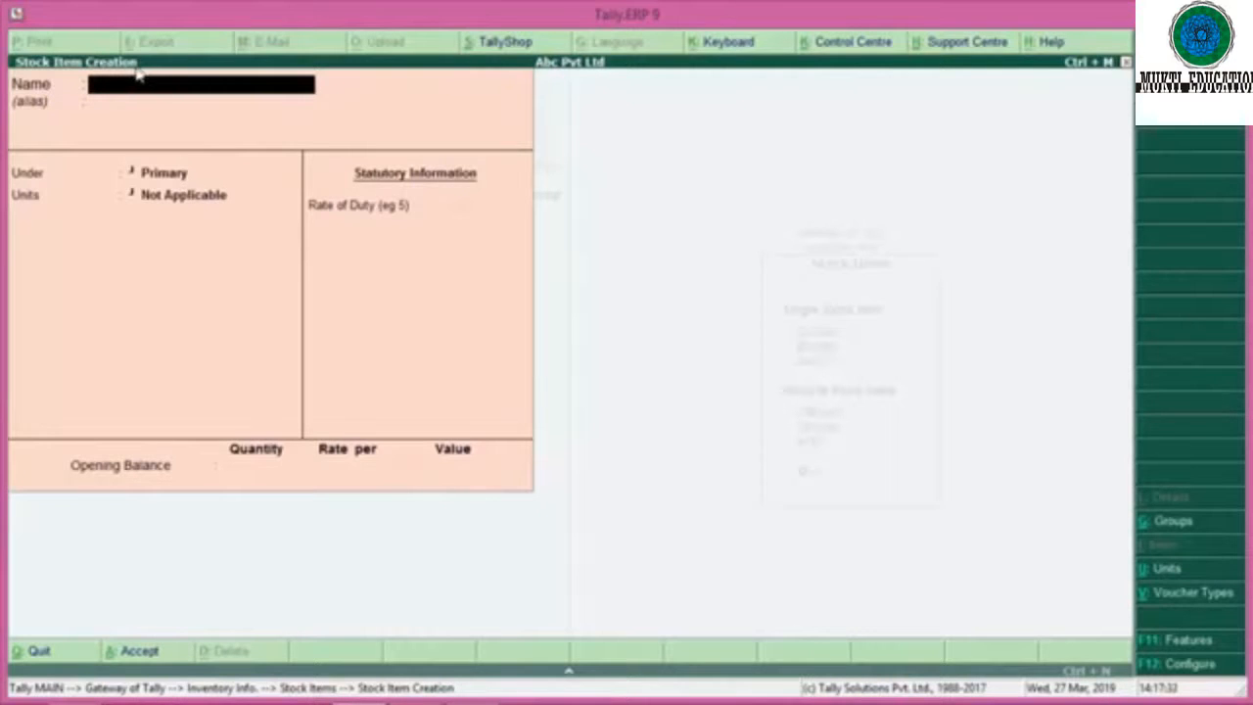
Leave stock item creation and return to the Gateway of Tally without quitting the program.
{"action": "key", "text": "Escape"}
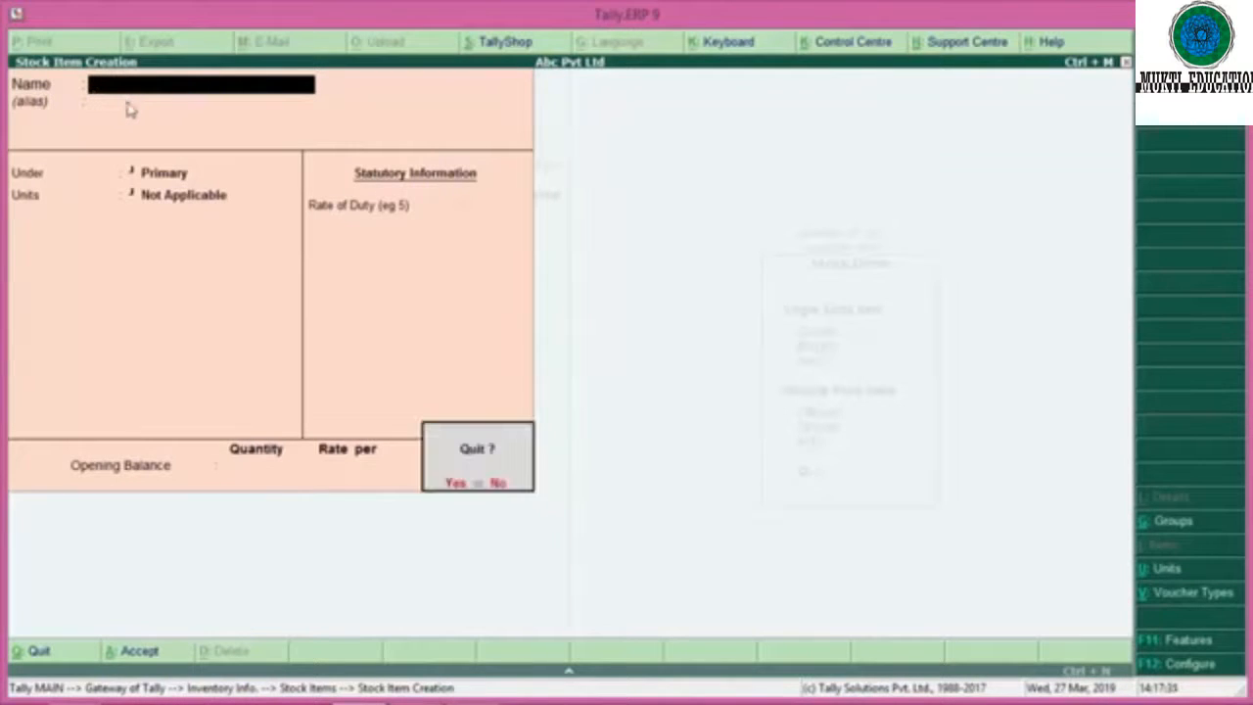
{"action": "key", "text": "y"}
{"action": "key", "text": "Escape"}
{"action": "key", "text": "Escape"}
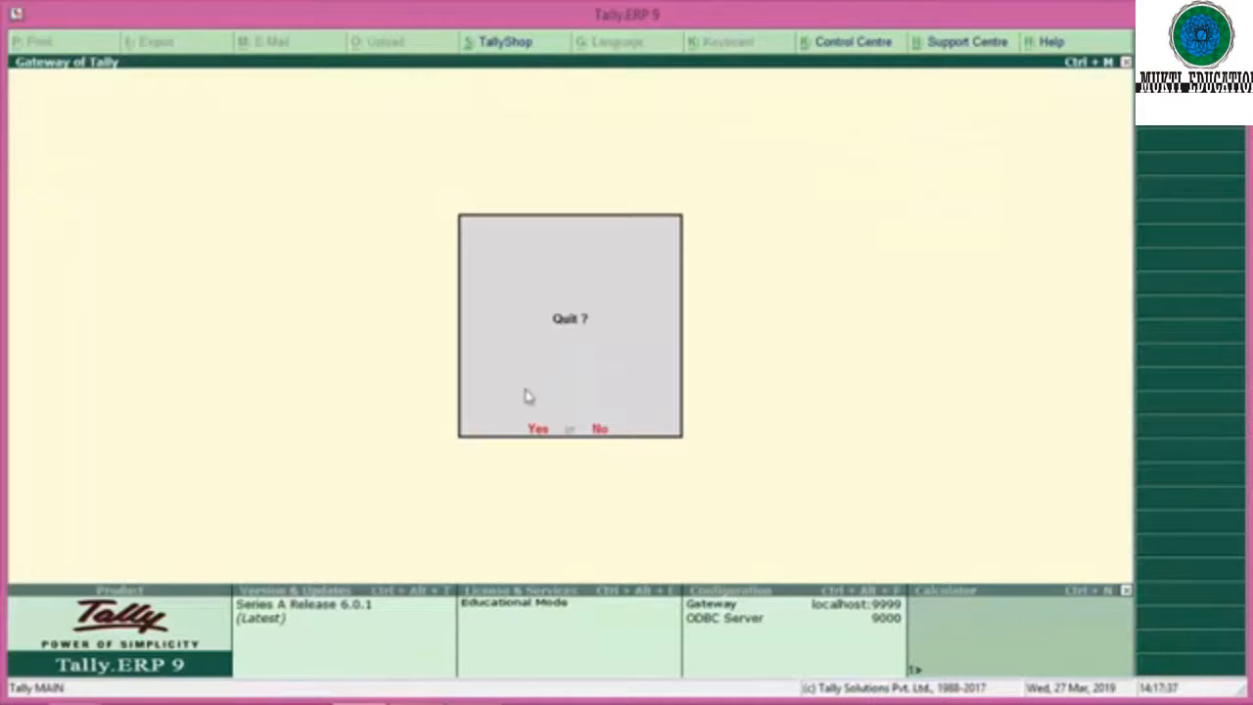
{"action": "key", "text": "n"}
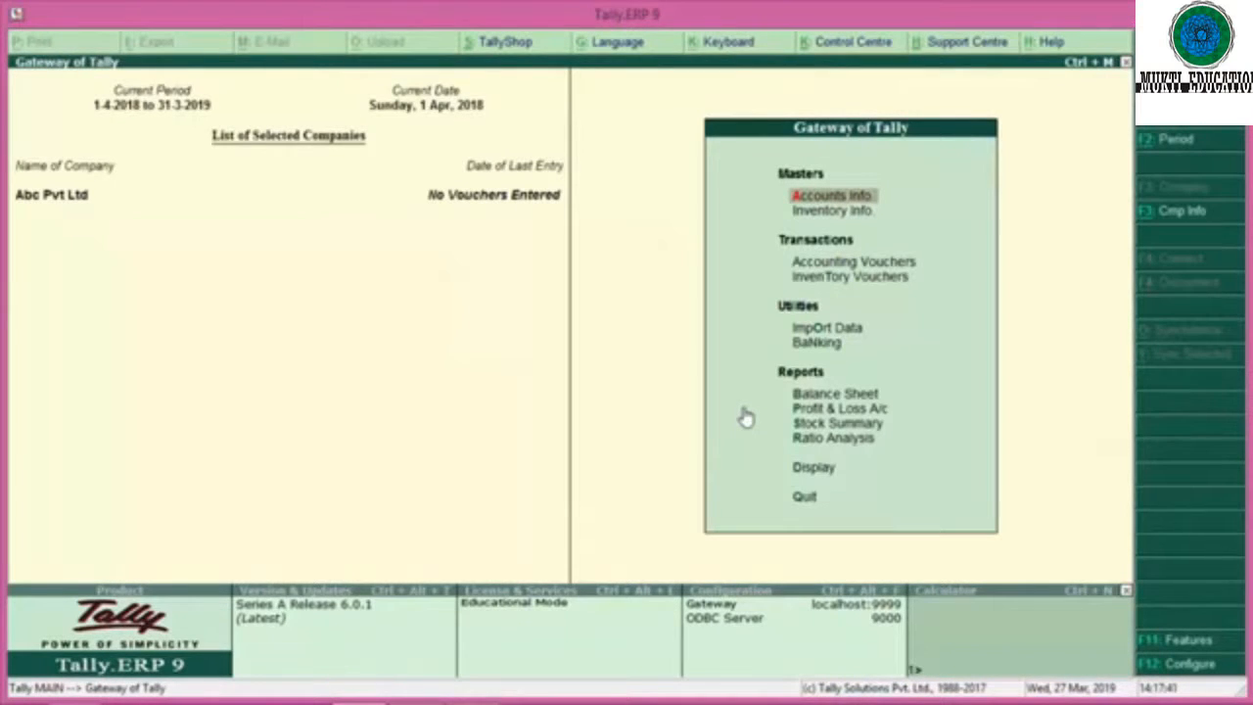
Start a new purchase voucher in Accounting Vouchers.
{"action": "key", "text": "Down"}
{"action": "key", "text": "Down"}
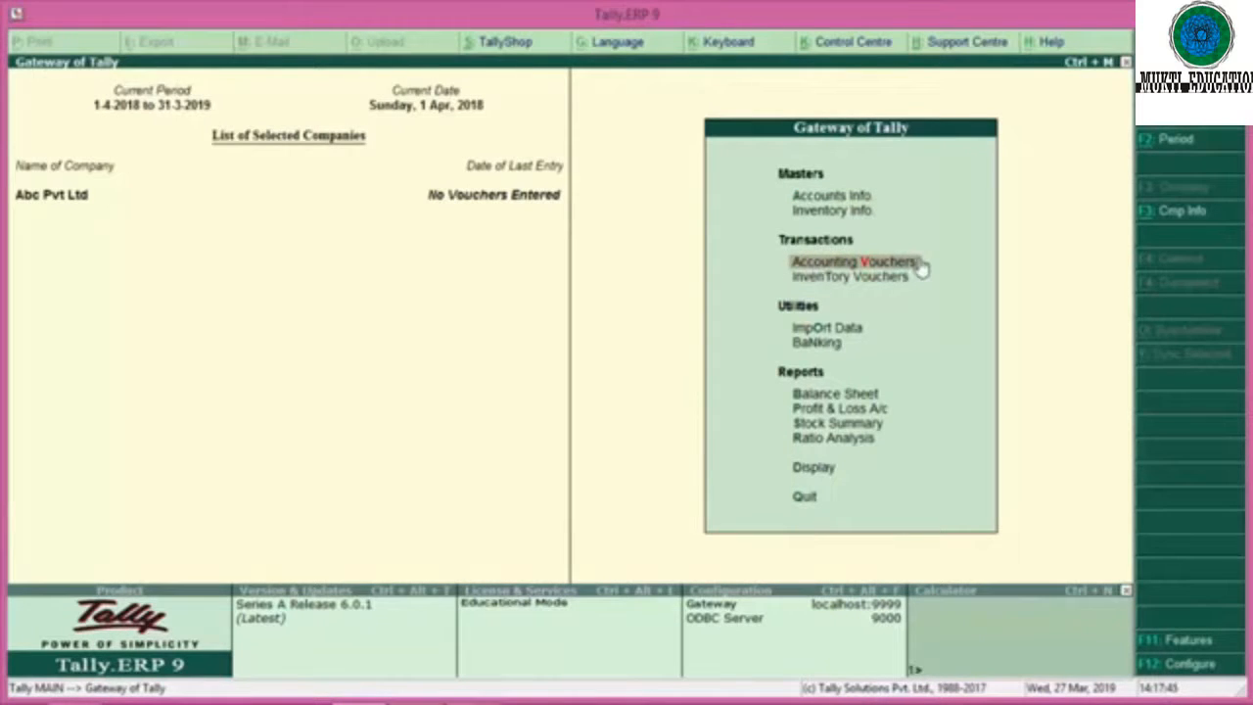
{"action": "key", "text": "Return"}
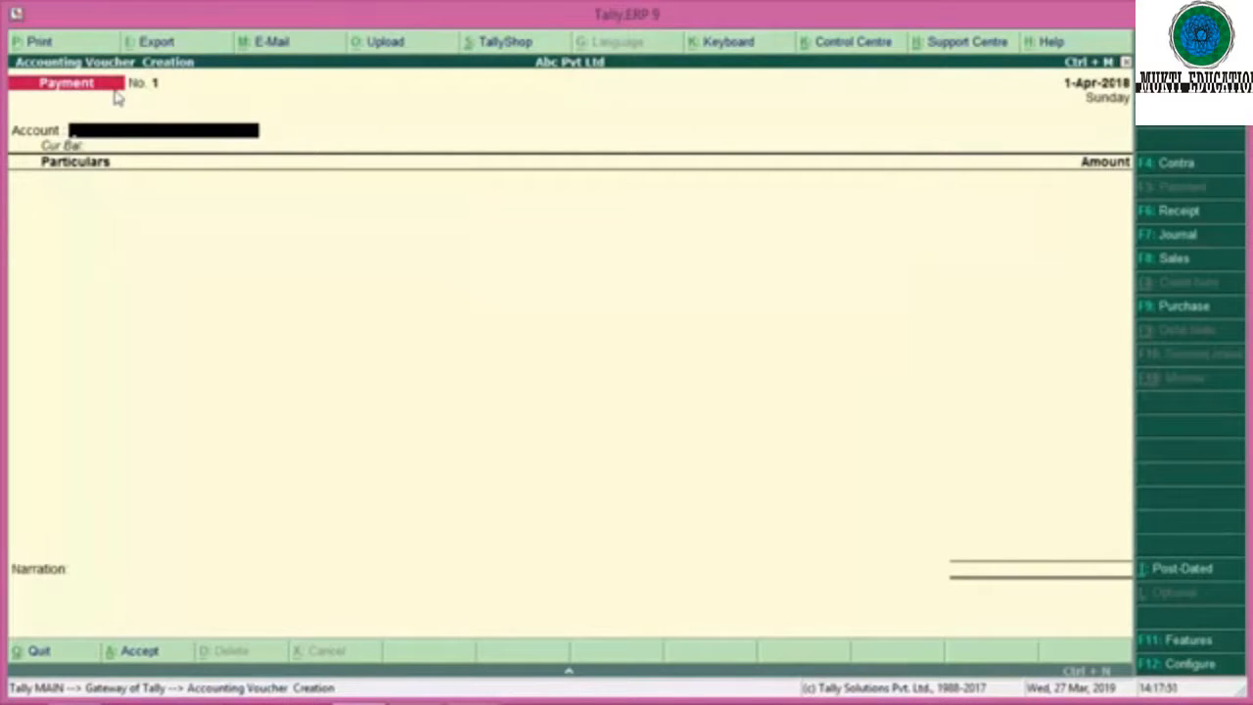
{"action": "left_click", "coordinate": [1161, 311]}
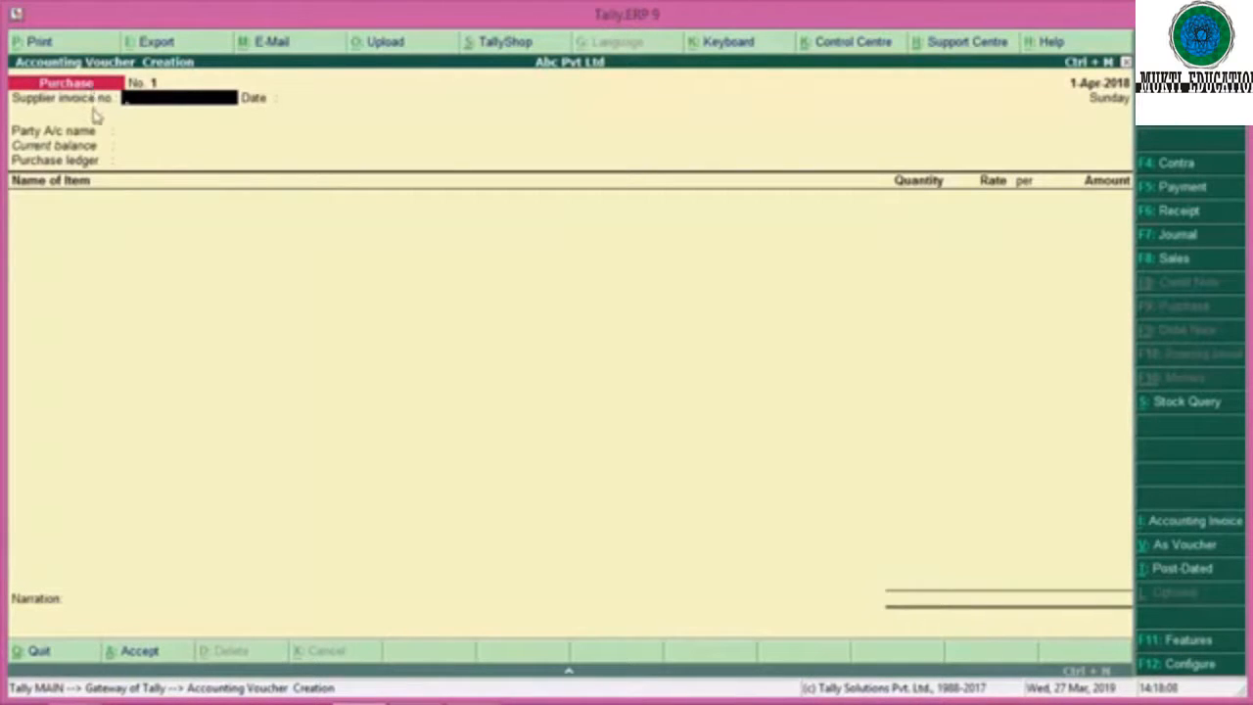
Skip the supplier invoice number and choose Sk Rice Mill as the voucher's party account.
{"action": "key", "text": "Return"}
{"action": "key", "text": "Return"}
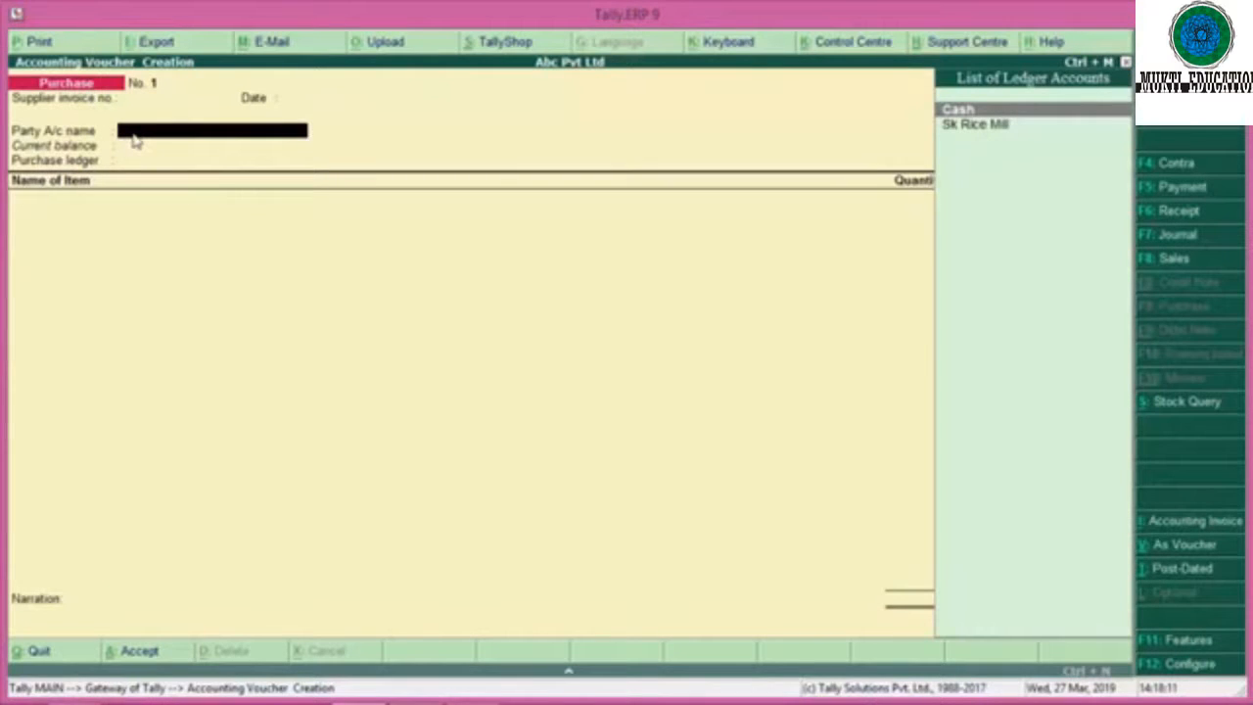
{"action": "left_click", "coordinate": [964, 137]}
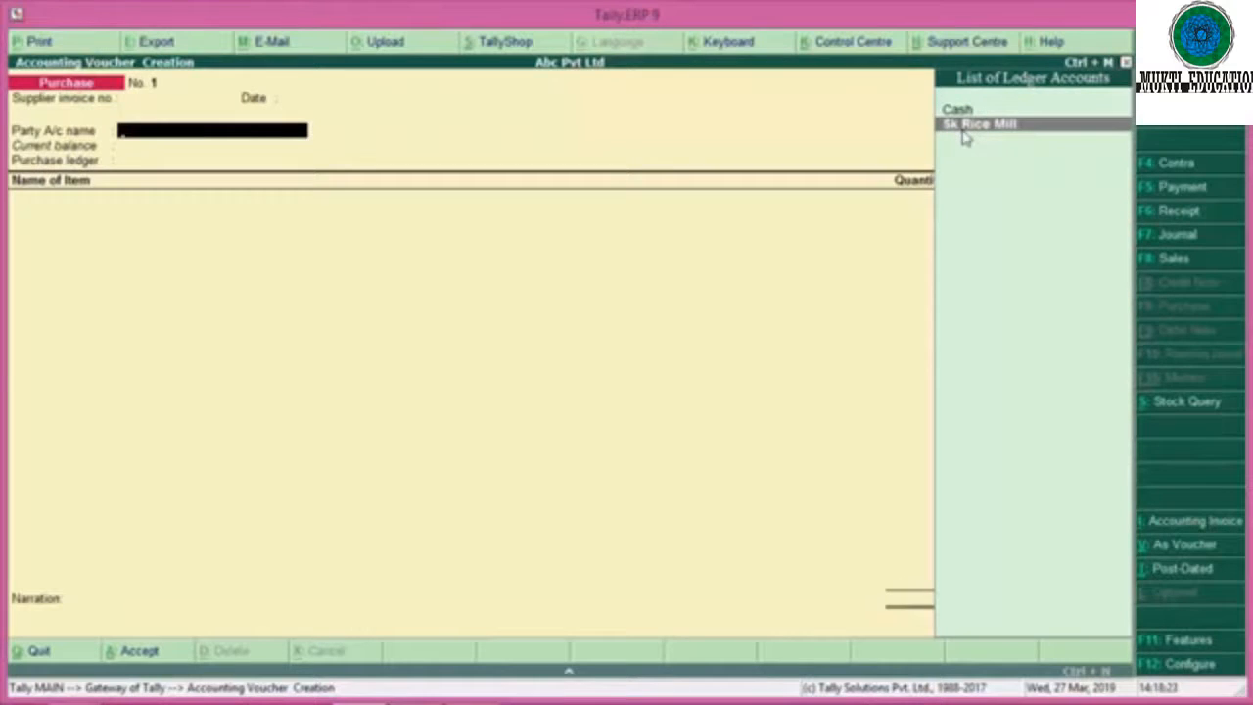
{"action": "key", "text": "Return"}
Set the supplier's state to Assam in the party details, leaving the address and sales tax number blank.
{"action": "key", "text": "Return"}
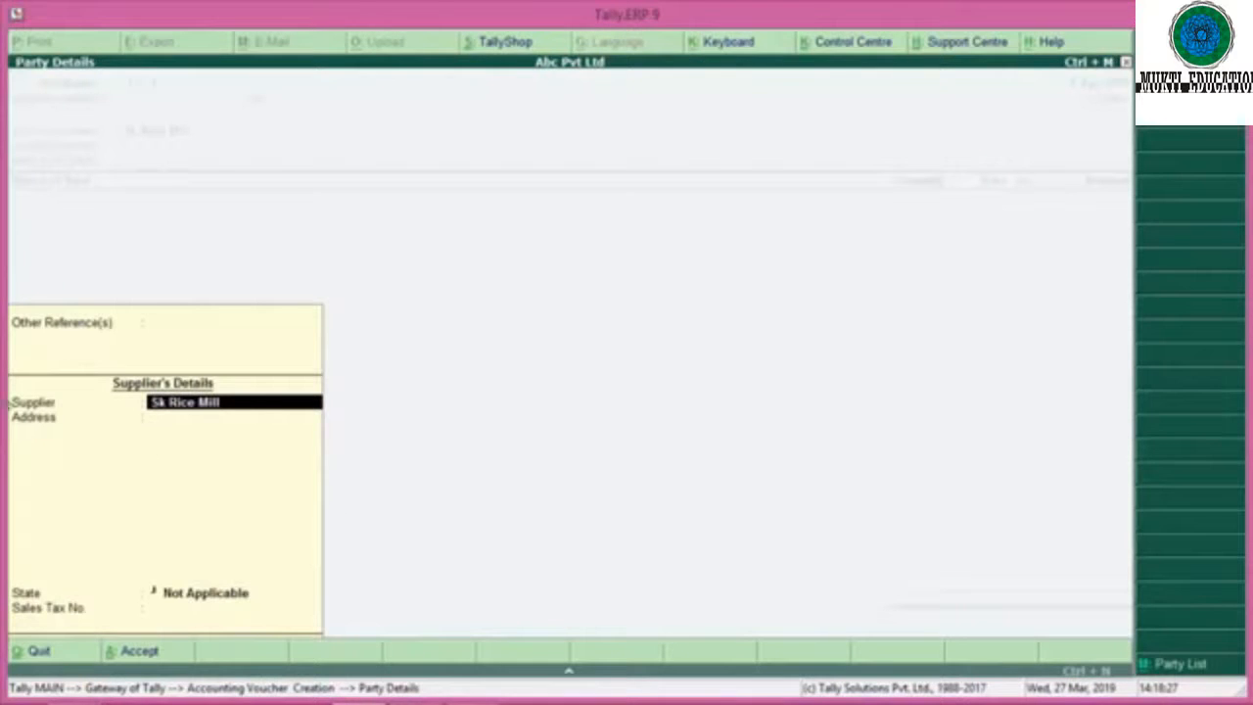
{"action": "key", "text": "Return"}
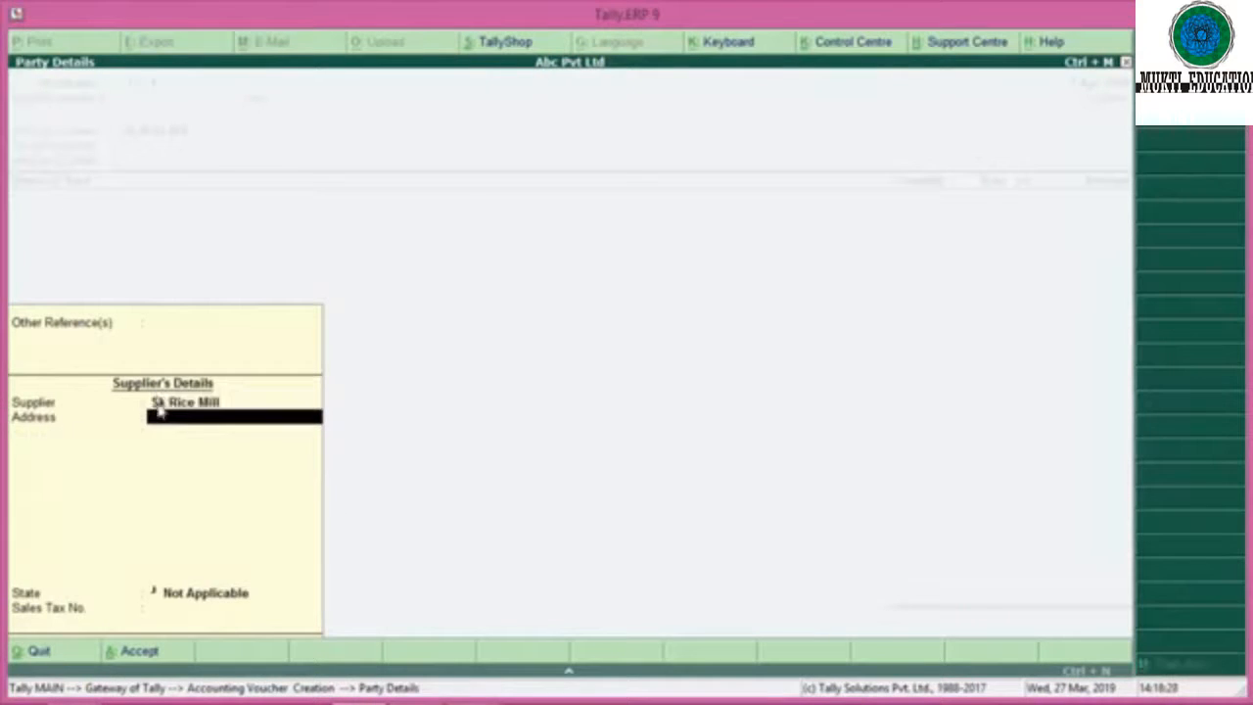
{"action": "key", "text": "Return"}
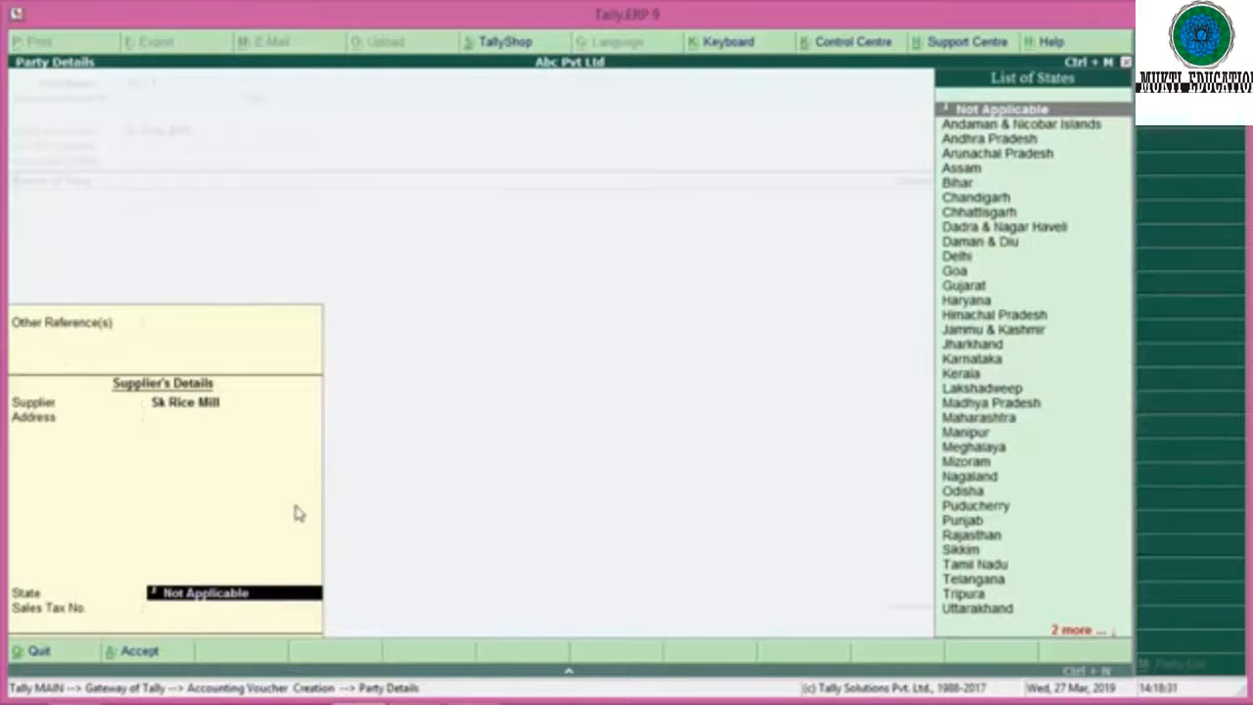
{"action": "type", "text": "Ass"}
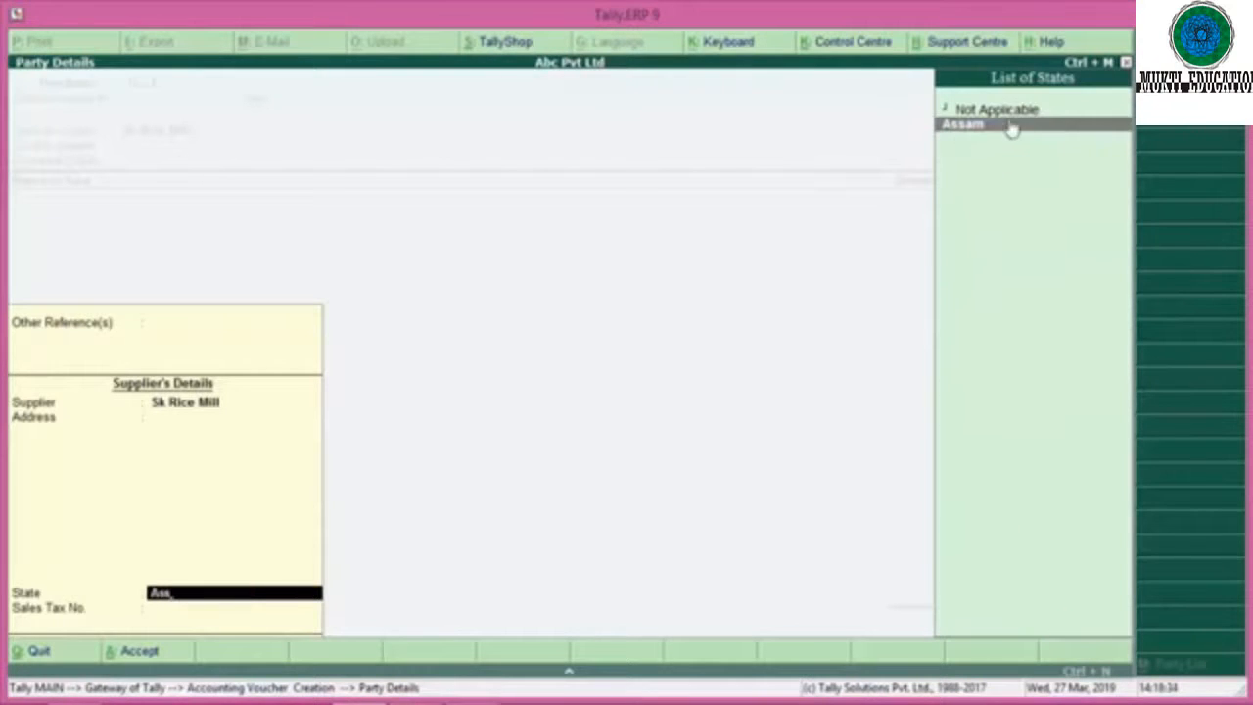
{"action": "key", "text": "Return"}
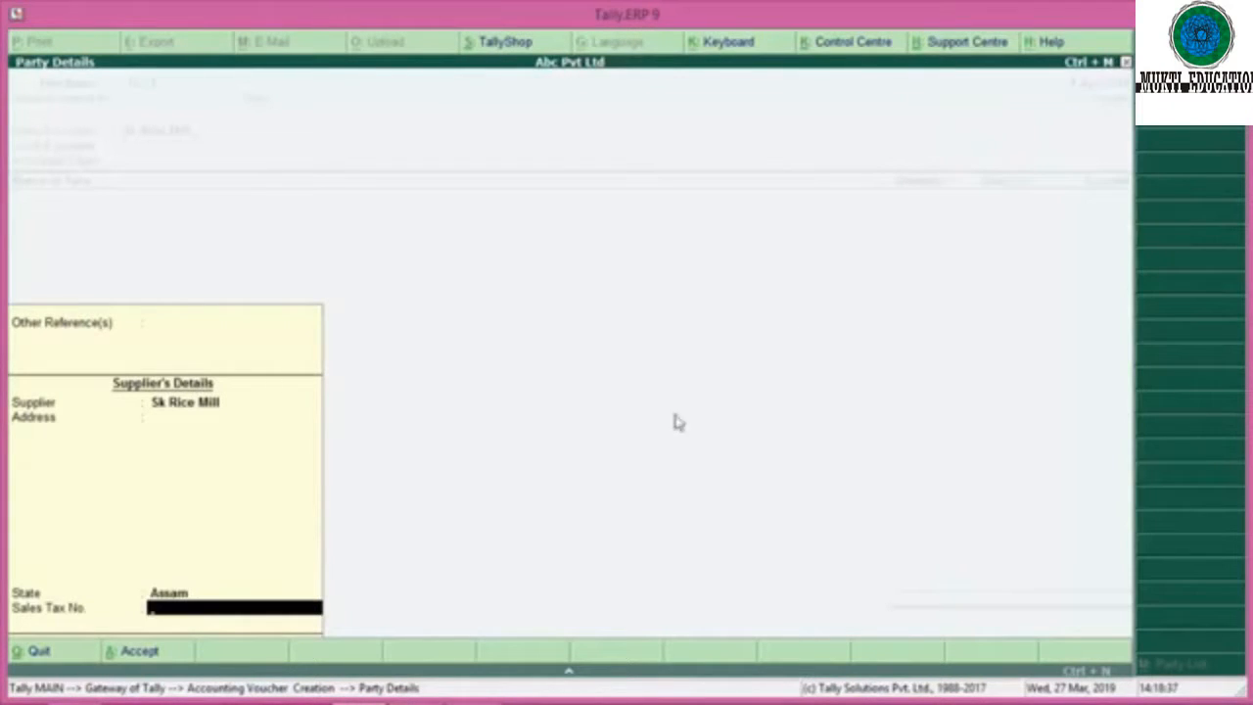
{"action": "key", "text": "Return"}
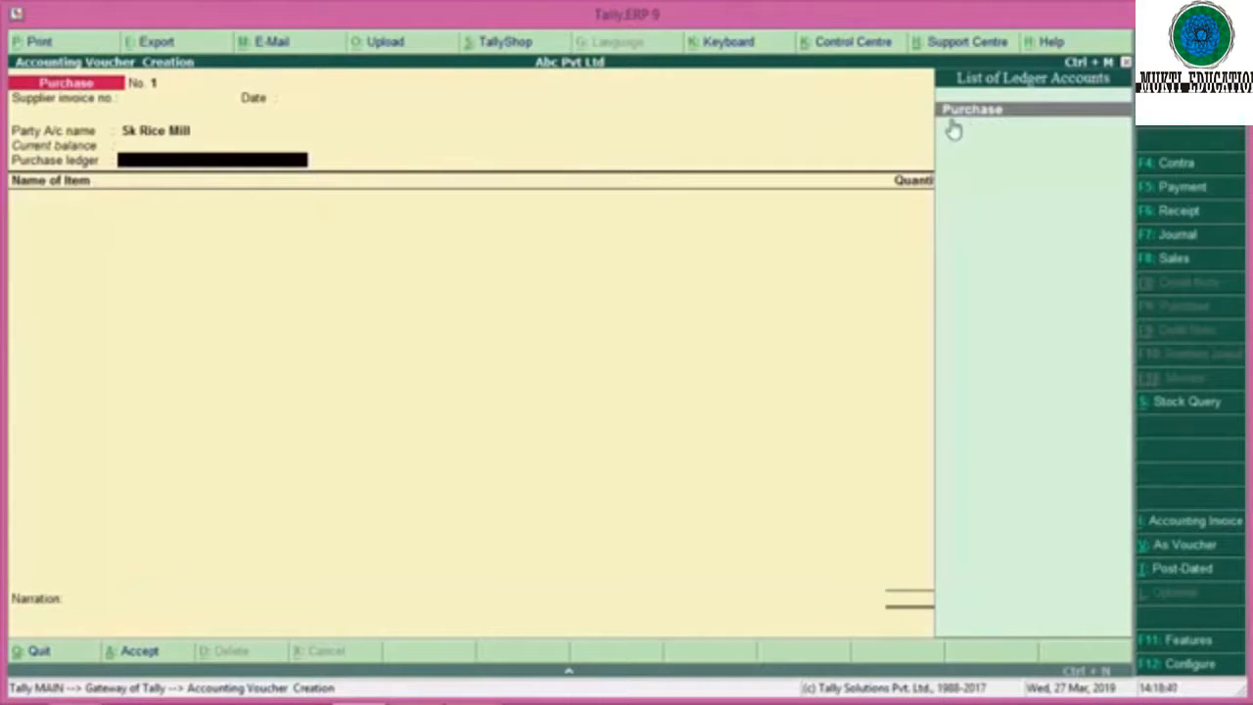
Choose Purchase as the purchase ledger and enter the item Rice with quantity 30 kg at a rate of 40.
{"action": "left_click", "coordinate": [995, 115]}
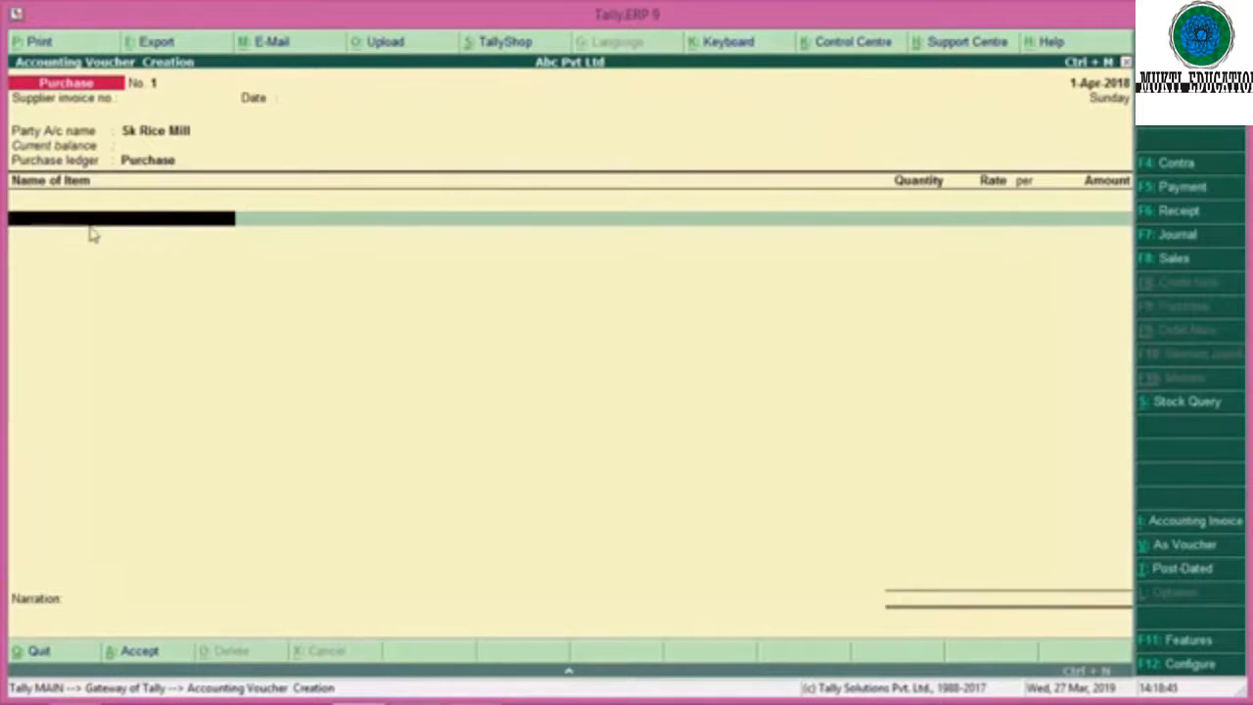
{"action": "type", "text": "R"}
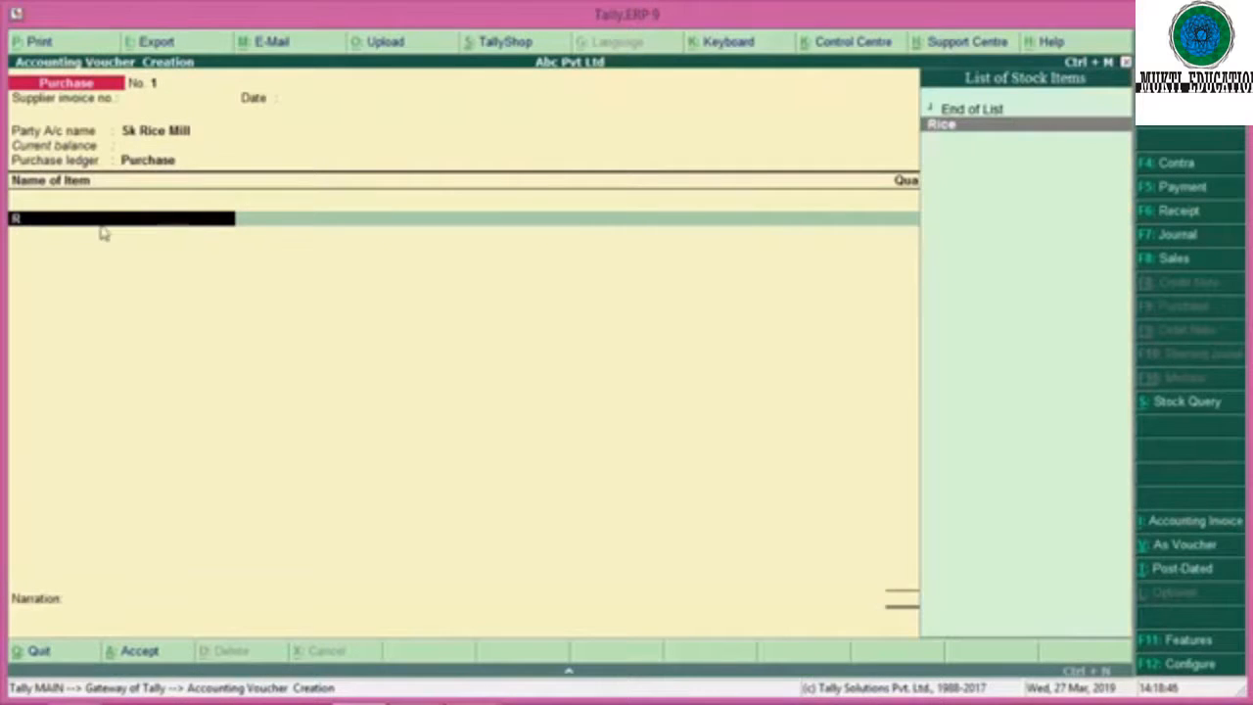
{"action": "left_click", "coordinate": [930, 129]}
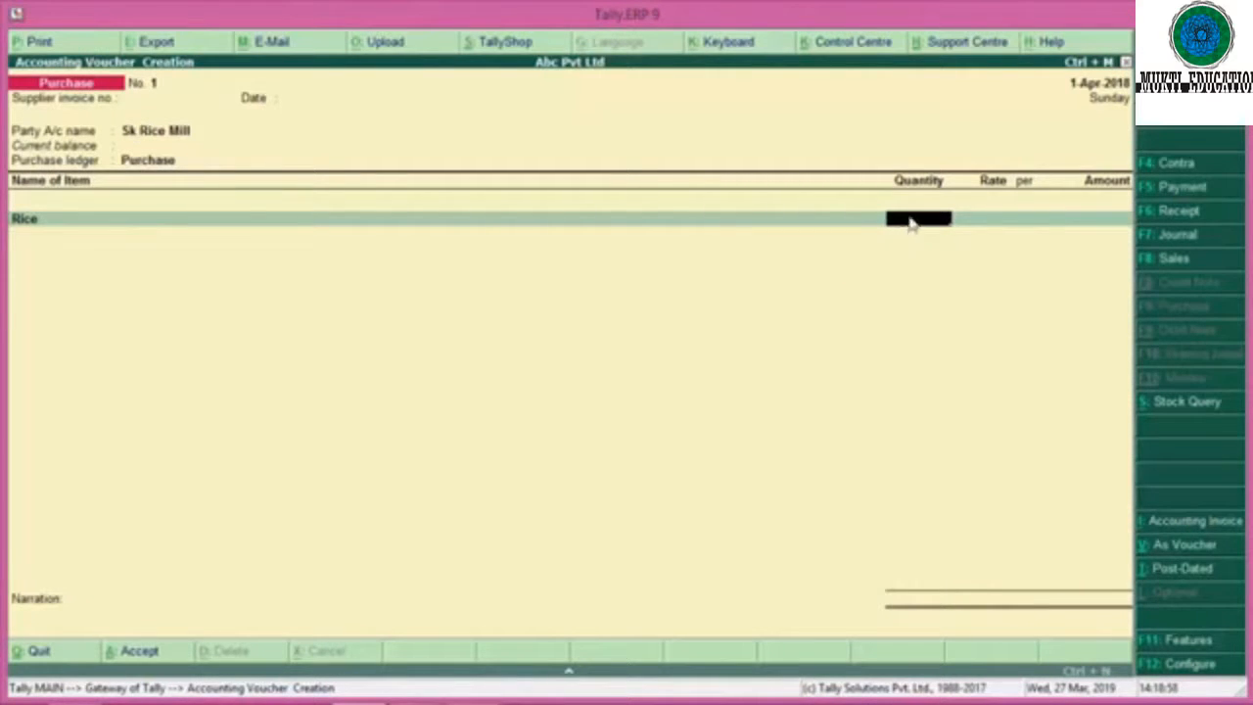
{"action": "type", "text": "30"}
{"action": "key", "text": "Return"}
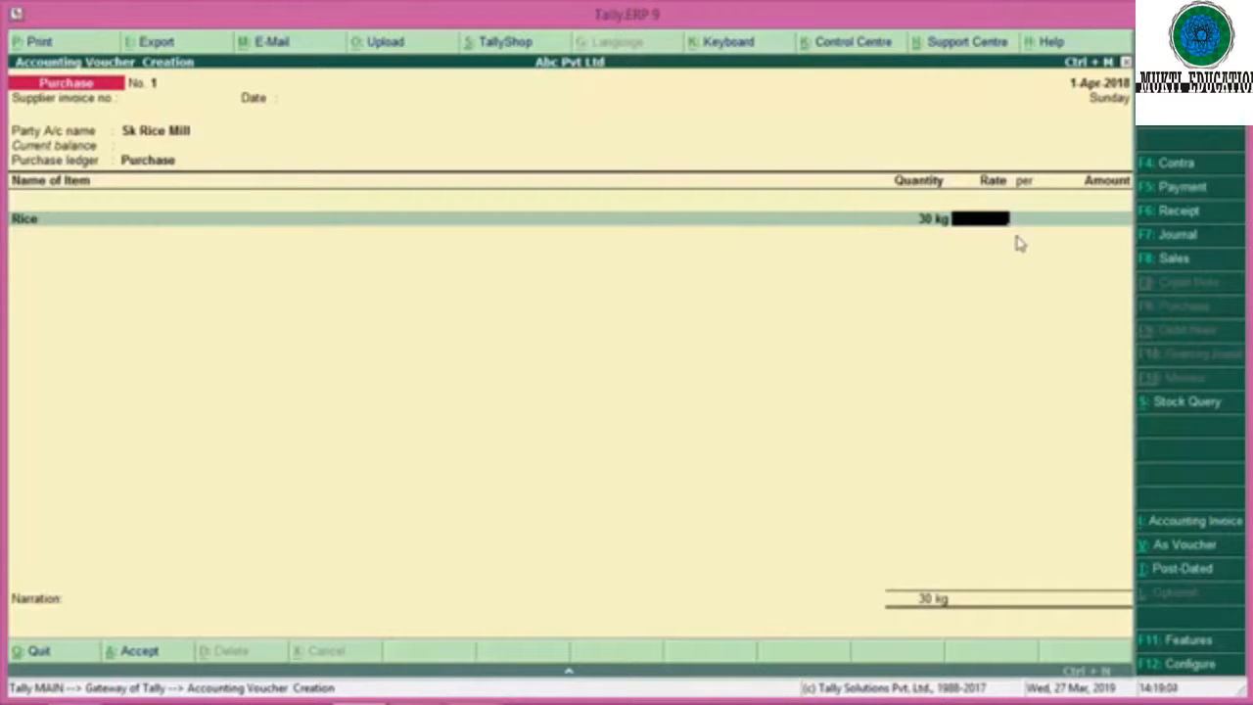
{"action": "type", "text": "40"}
{"action": "key", "text": "Return"}
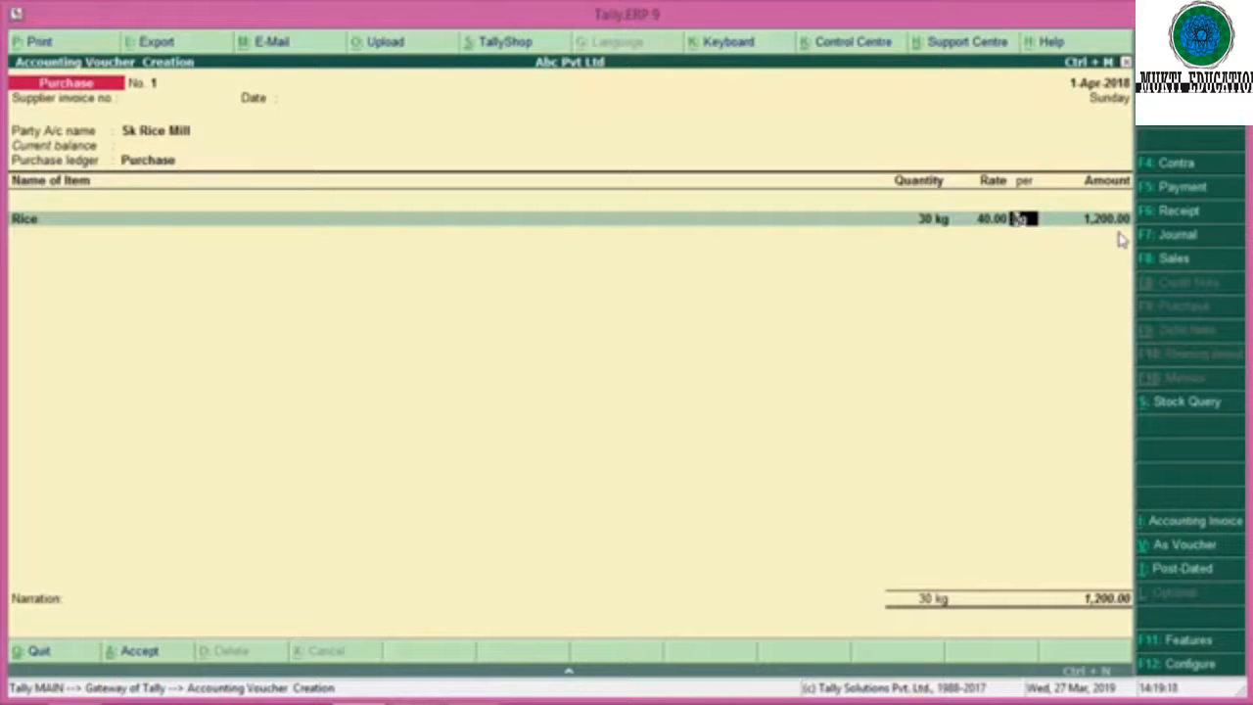
Go back to the voucher header and enter pur/01 as the supplier invoice number.
{"action": "key", "text": "BackSpace"}
{"action": "key", "text": "BackSpace"}
{"action": "key", "text": "BackSpace"}
{"action": "key", "text": "BackSpace"}
{"action": "key", "text": "BackSpace"}
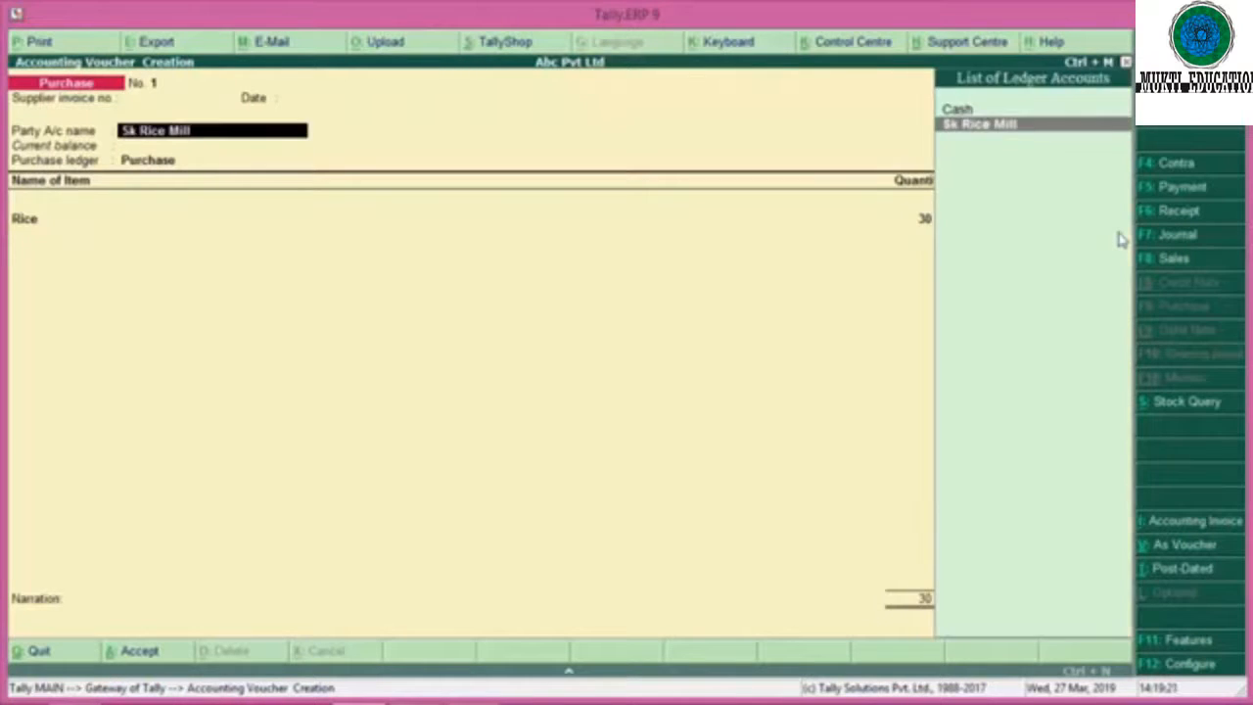
{"action": "key", "text": "BackSpace"}
{"action": "key", "text": "BackSpace"}
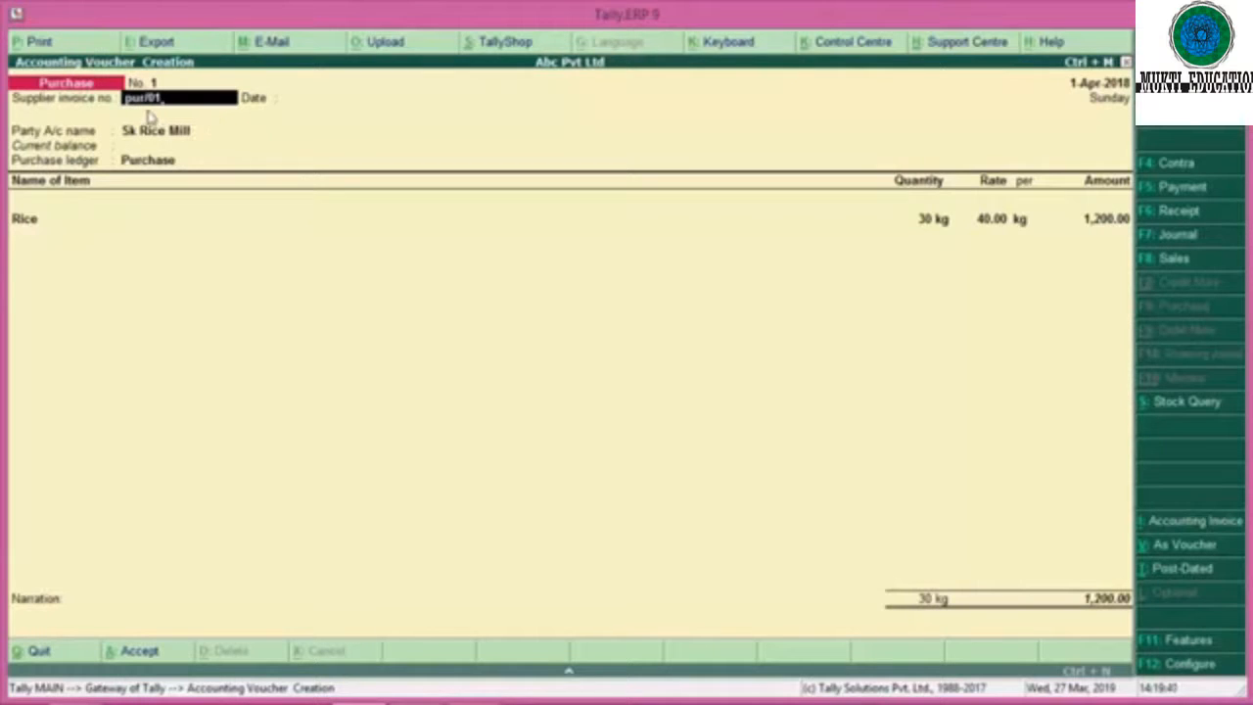
{"action": "key", "text": "Return"}
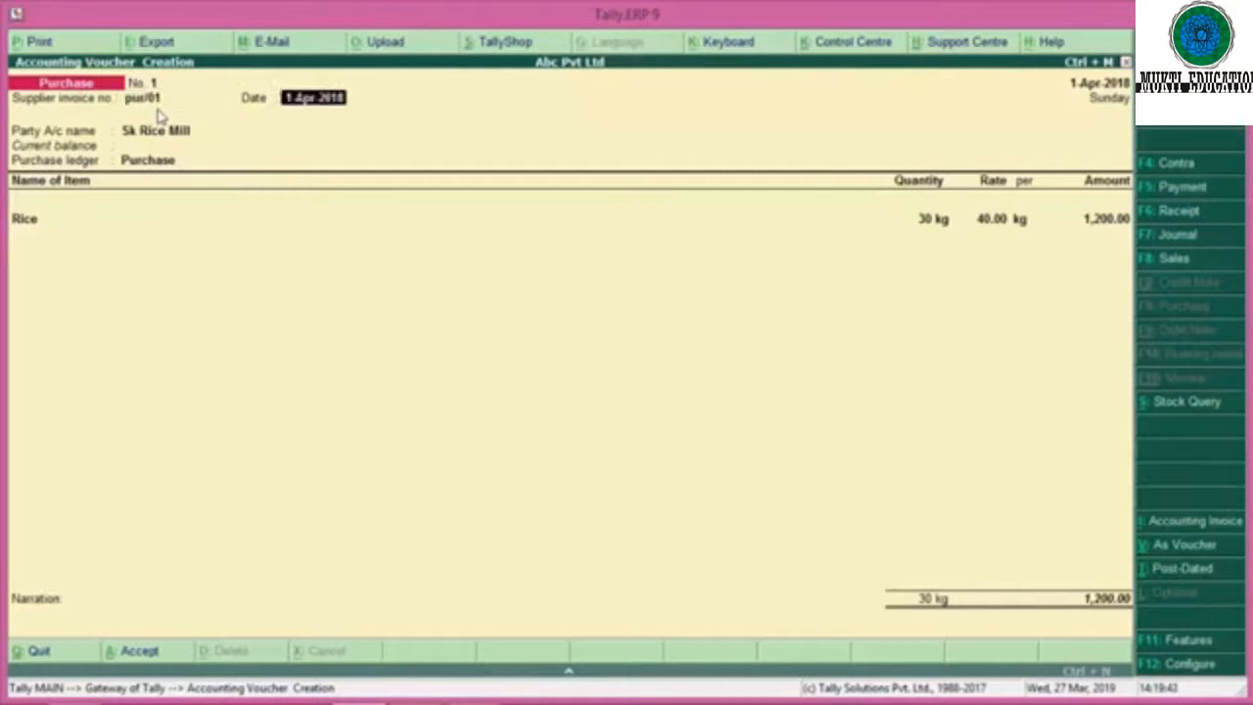
Accept 1-Apr-2018 as the supplier invoice date and keep Sk Rice Mill with its existing party details.
{"action": "key", "text": "Return"}
{"action": "key", "text": "Return"}
{"action": "key", "text": "Return"}
{"action": "key", "text": "Return"}
{"action": "key", "text": "Return"}
{"action": "key", "text": "Return"}
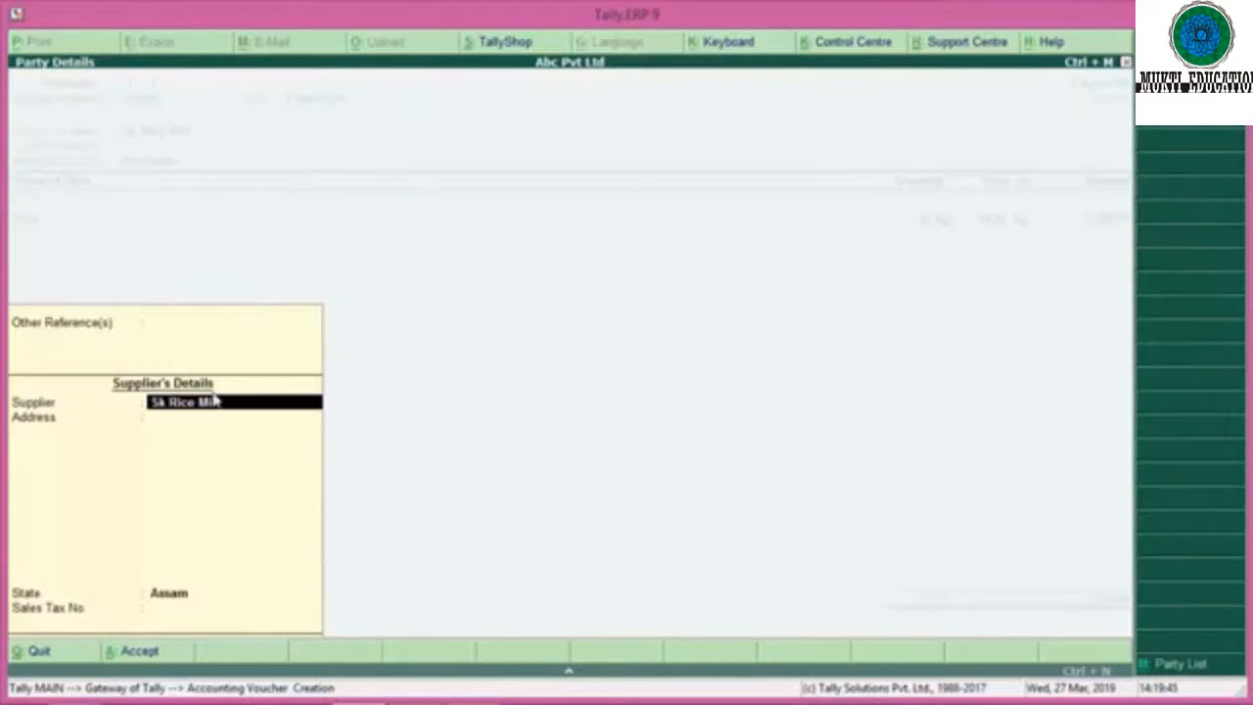
{"action": "key", "text": "Return"}
{"action": "key", "text": "Return"}
{"action": "key", "text": "Return"}
{"action": "key", "text": "Return"}
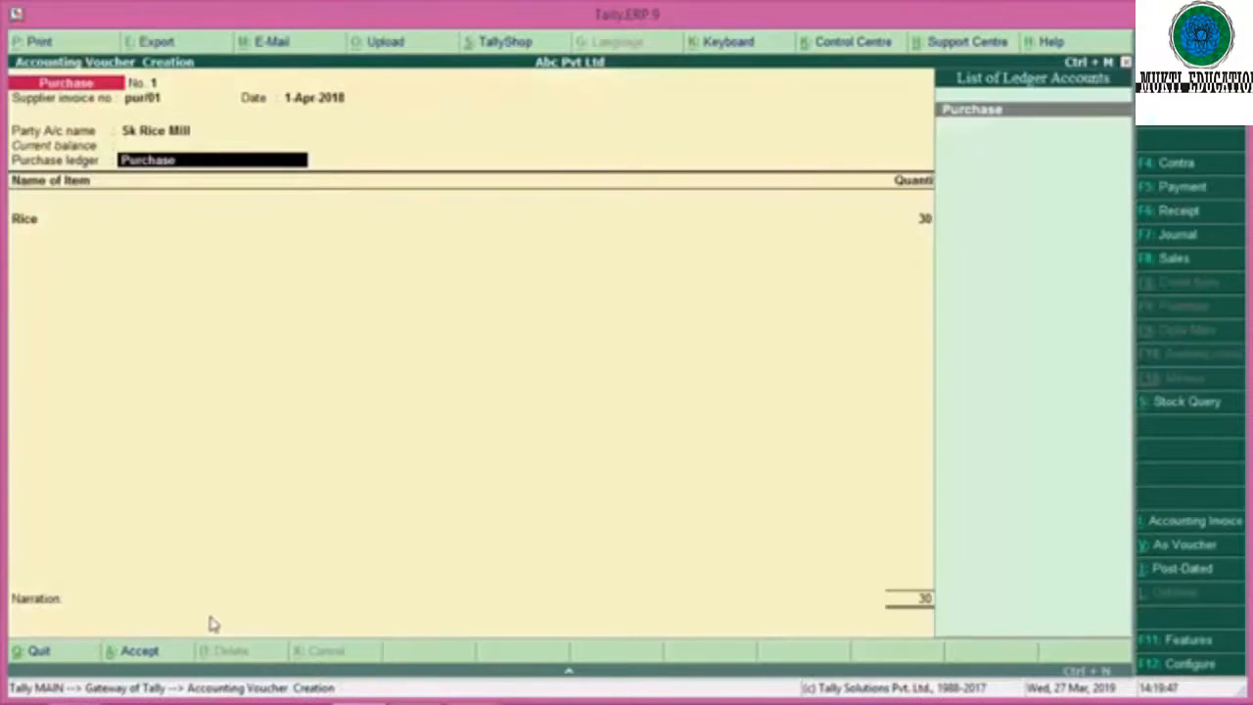
Keep Purchase as the purchase ledger and the Rice line at 30 kg and 40 per kg, and finish the purchase voucher.
{"action": "key", "text": "Return"}
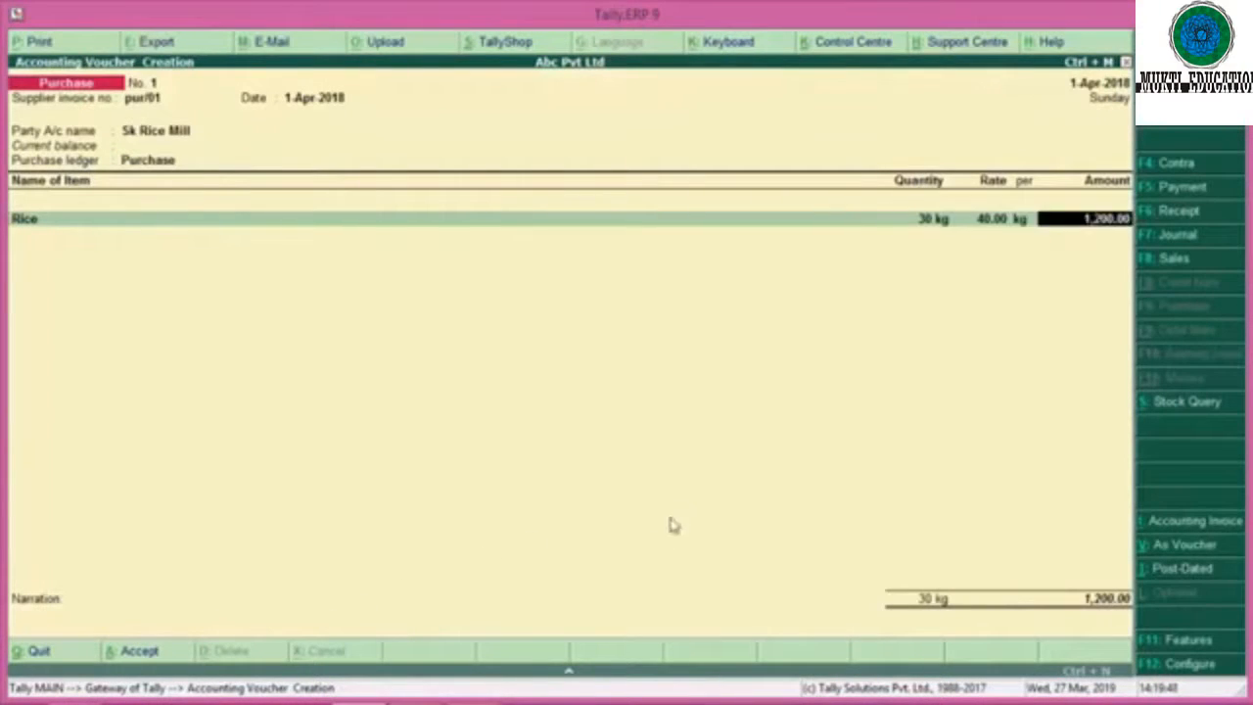
{"action": "key", "text": "Return"}
{"action": "key", "text": "Return"}
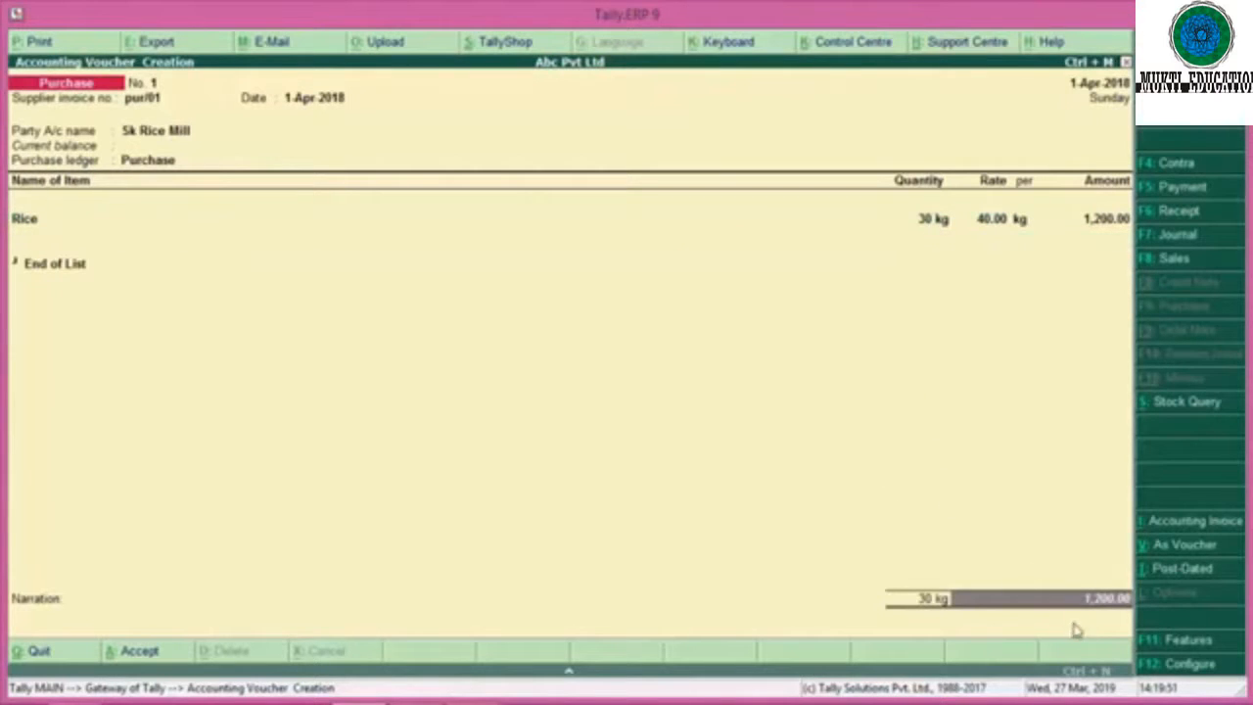
{"action": "key", "text": "Return"}
{"action": "key", "text": "Return"}
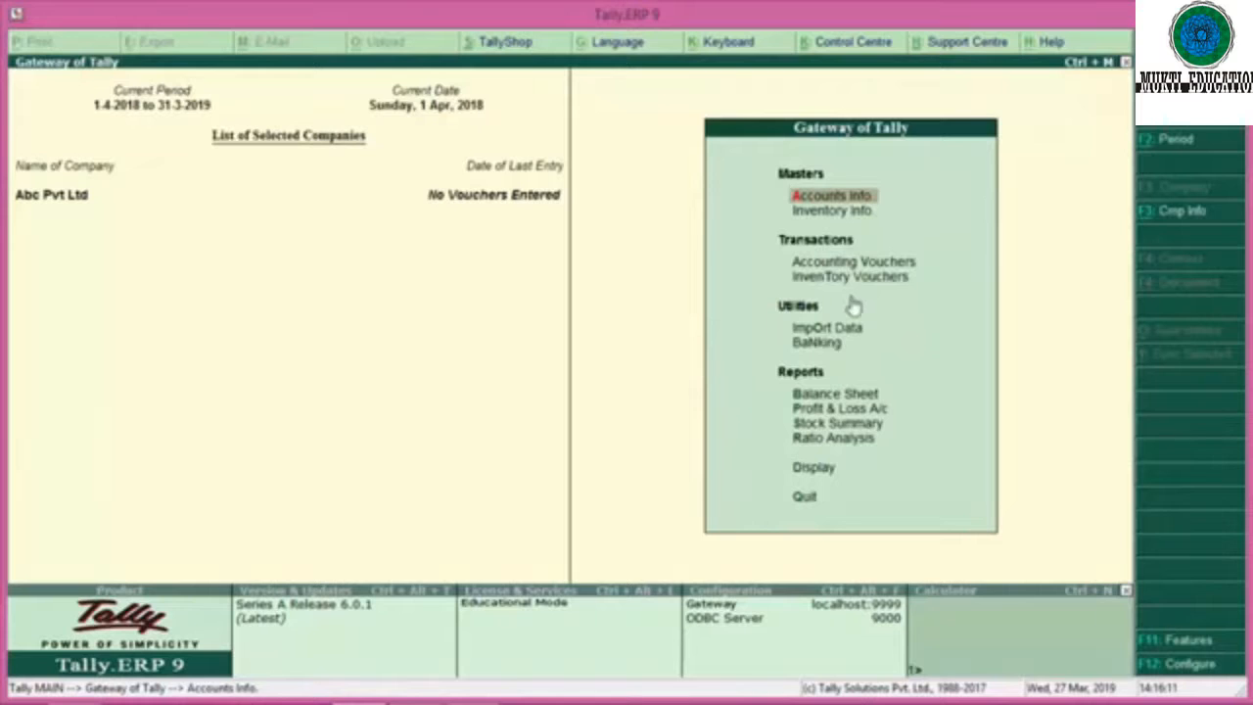
{"action": "key", "text": "Escape"}
{"action": "key", "text": "n"}
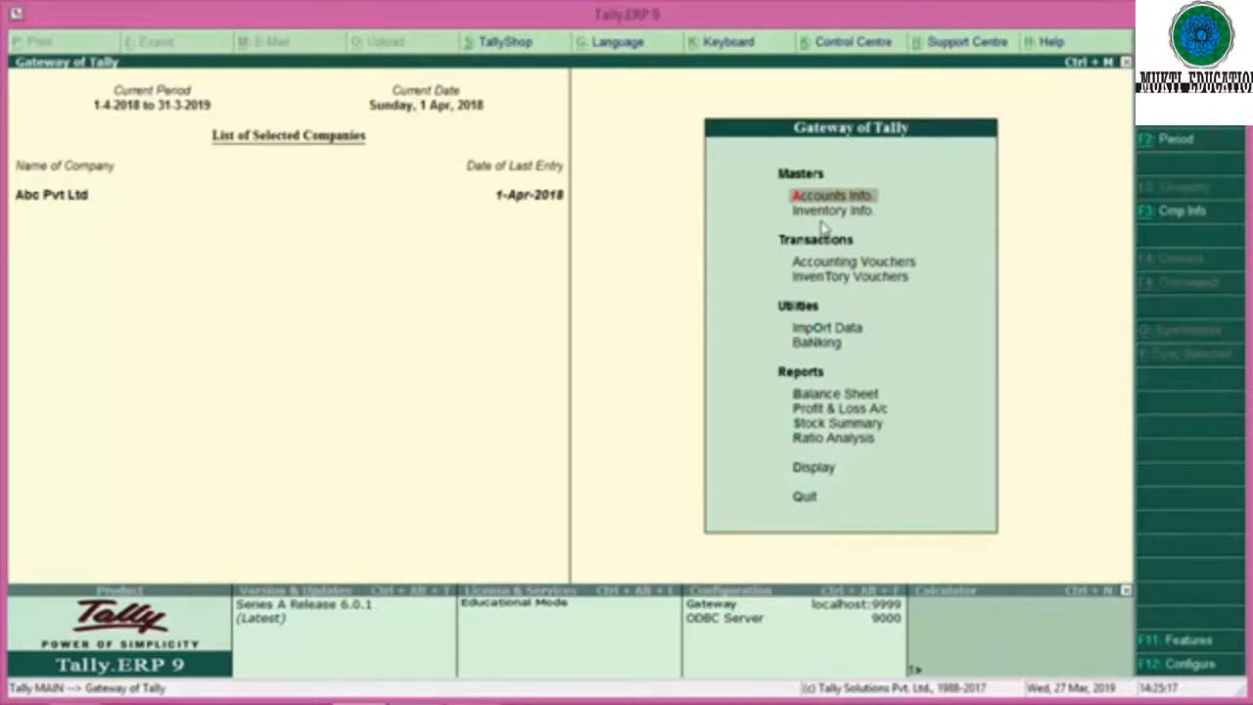
Open the outstanding payables statement to examine the bills payable by Abc Pvt Ltd.
{"action": "key", "text": "Down"}
{"action": "key", "text": "Down"}
{"action": "key", "text": "Down"}
{"action": "key", "text": "Down"}
{"action": "key", "text": "Down"}
{"action": "key", "text": "Down"}
{"action": "key", "text": "Down"}
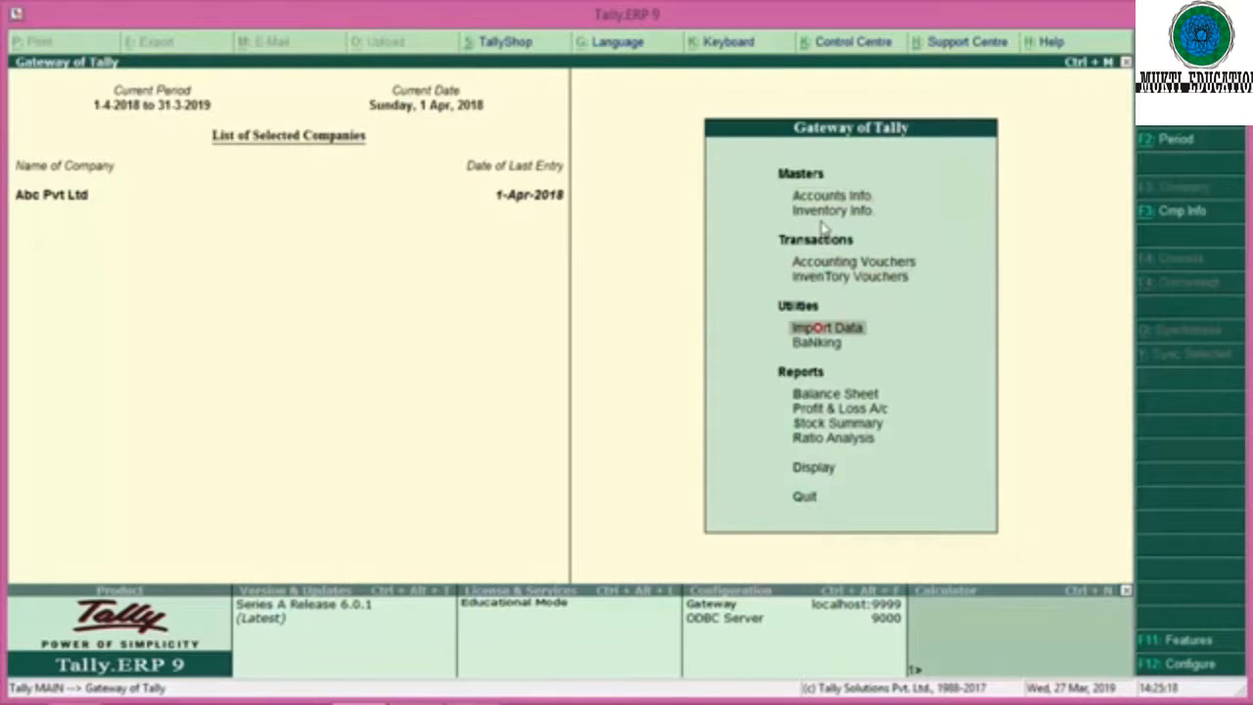
{"action": "key", "text": "Down"}
{"action": "key", "text": "Down"}
{"action": "key", "text": "Down"}
{"action": "key", "text": "Return"}
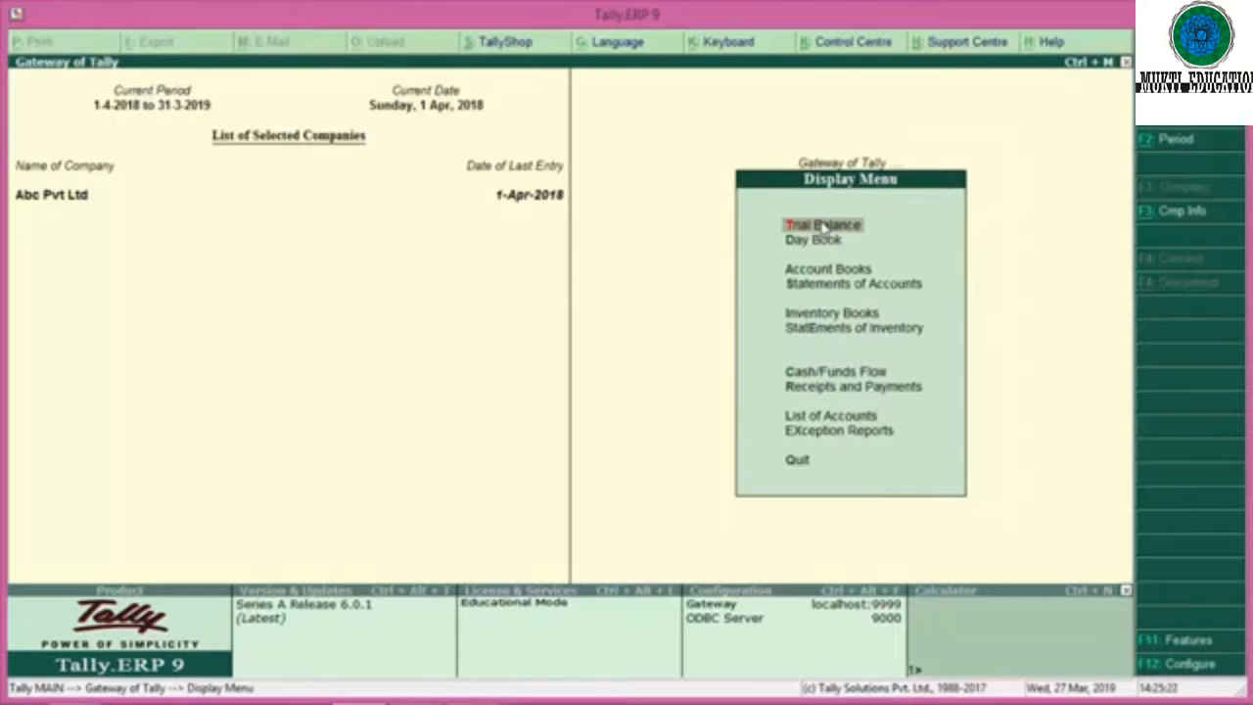
{"action": "key", "text": "Down"}
{"action": "key", "text": "Down"}
{"action": "key", "text": "Down"}
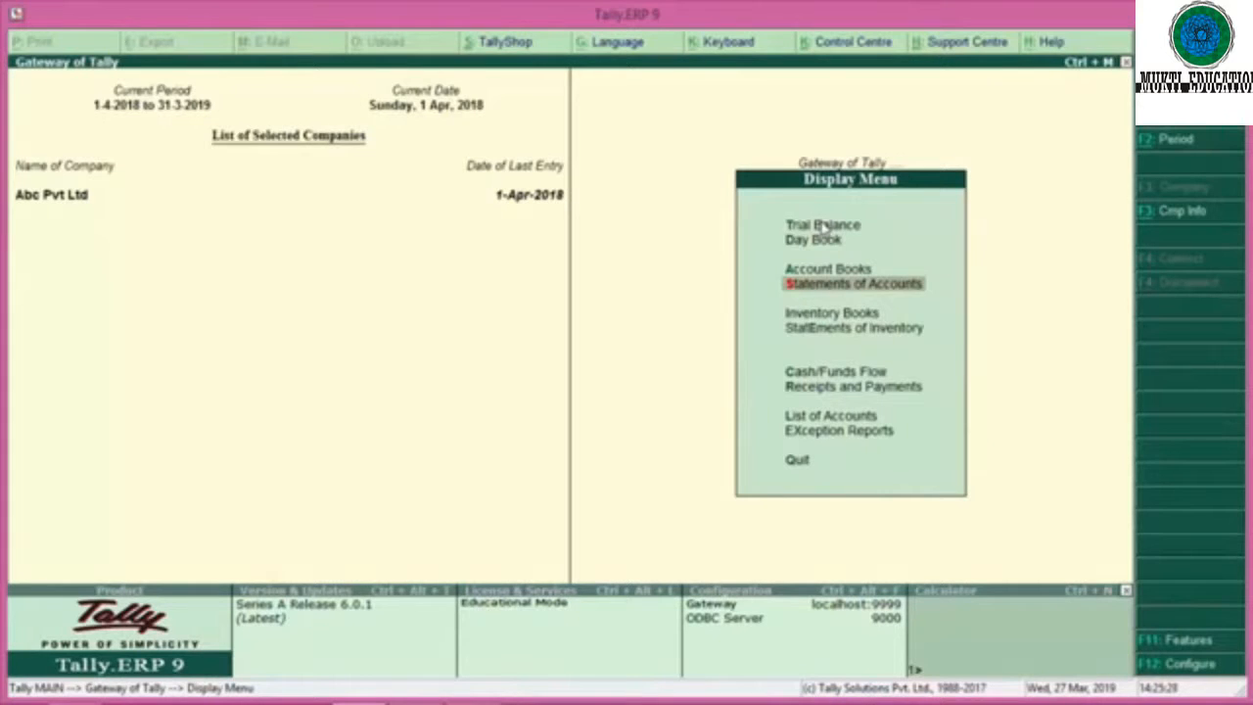
{"action": "key", "text": "Return"}
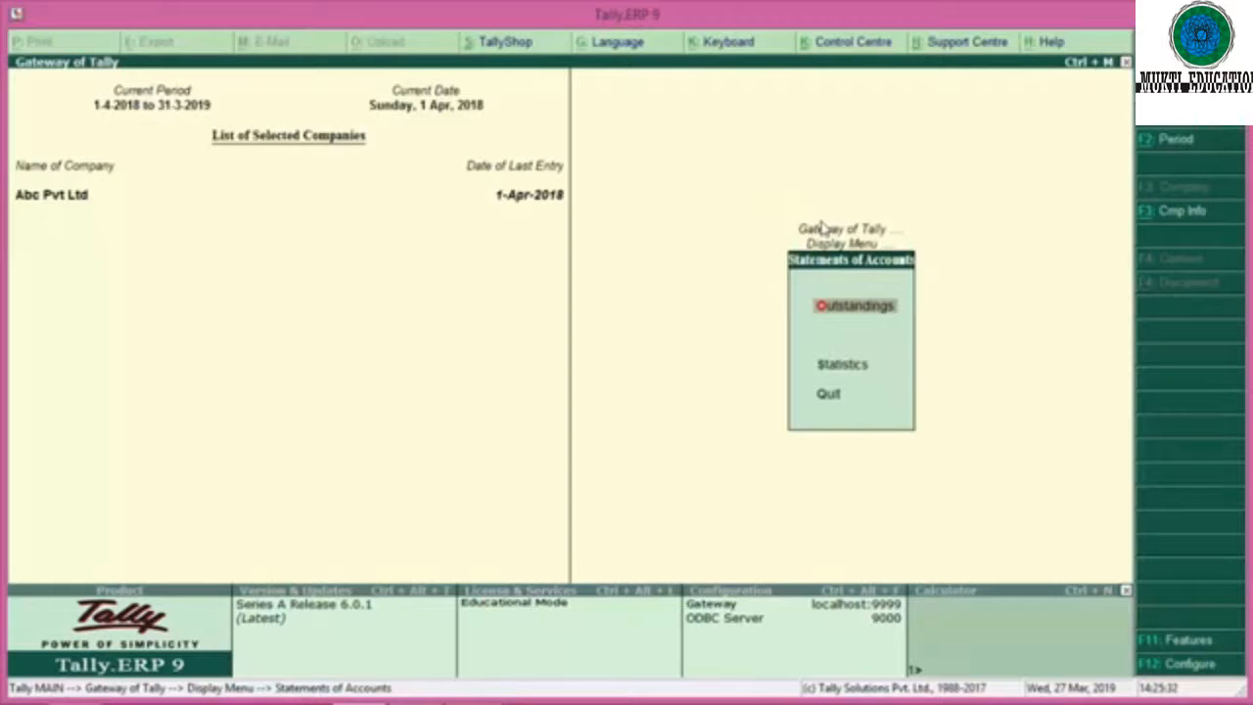
{"action": "key", "text": "Return"}
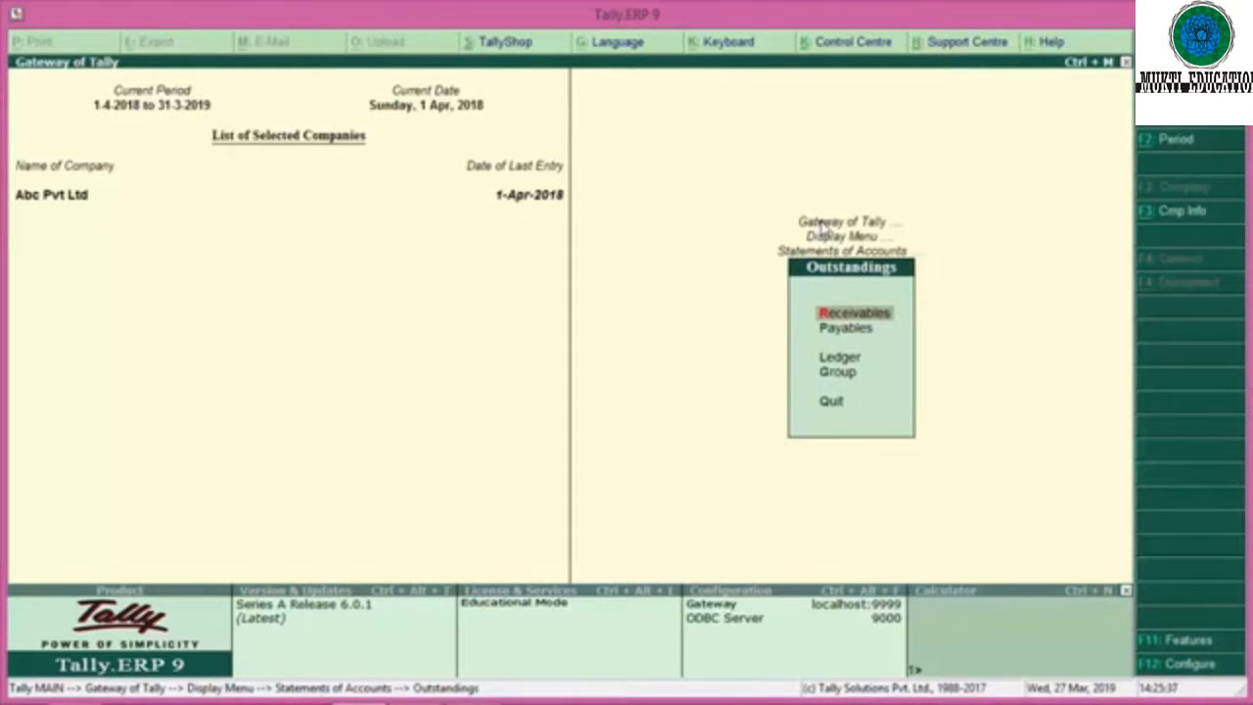
{"action": "key", "text": "Down"}
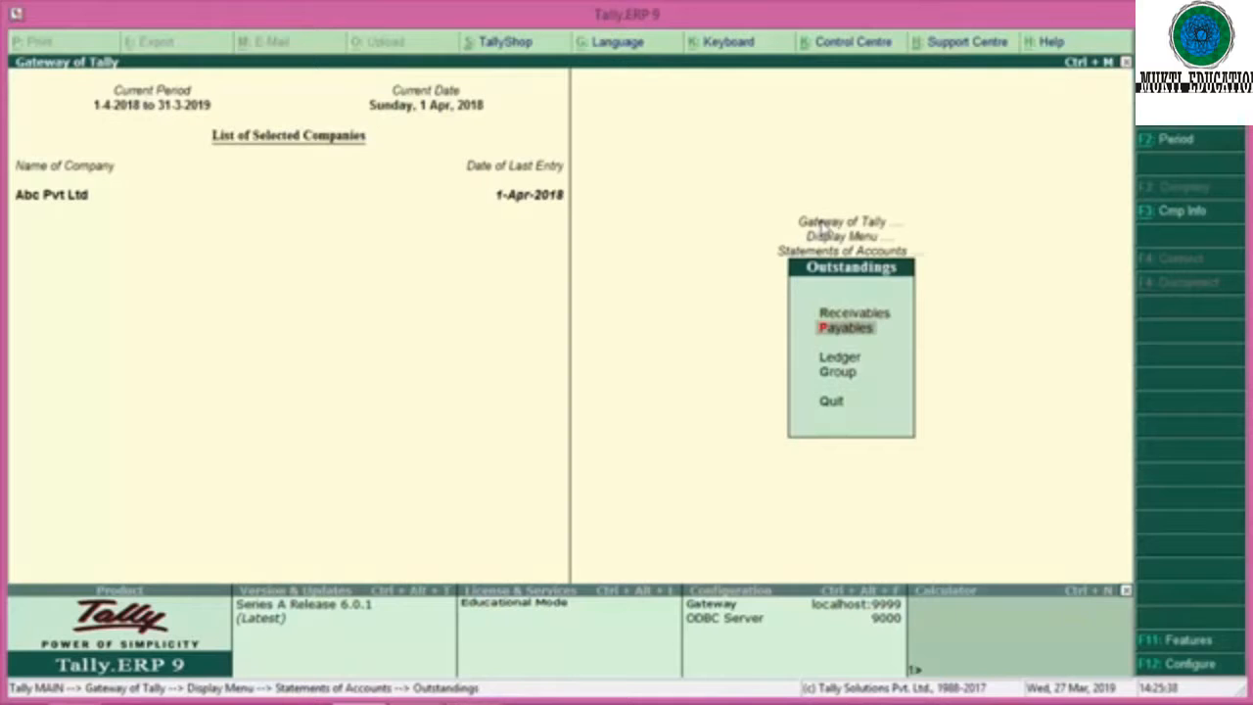
{"action": "key", "text": "Return"}
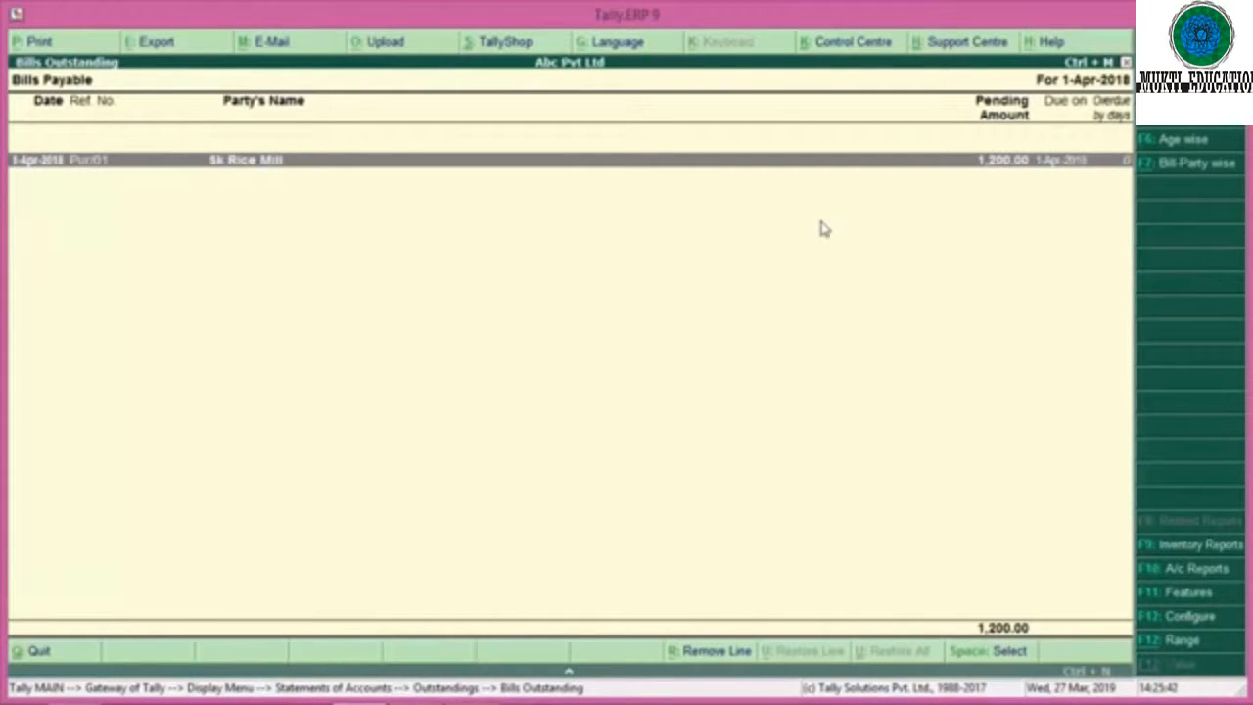
Show the voucher and item details of the Sk Rice Mill bill, and return to the Gateway of Tally.
{"action": "key", "text": "alt+F1"}
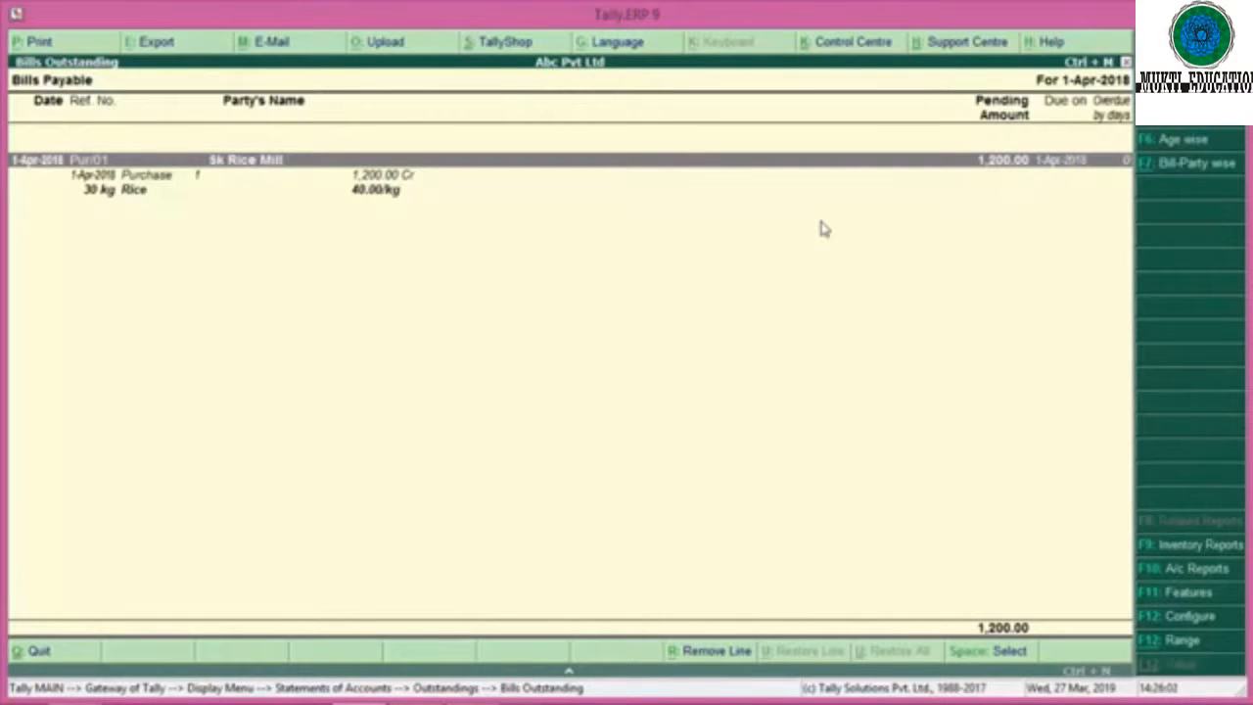
{"action": "key", "text": "Escape"}
{"action": "key", "text": "Escape"}
{"action": "key", "text": "Escape"}
{"action": "key", "text": "Escape"}
{"action": "key", "text": "Escape"}
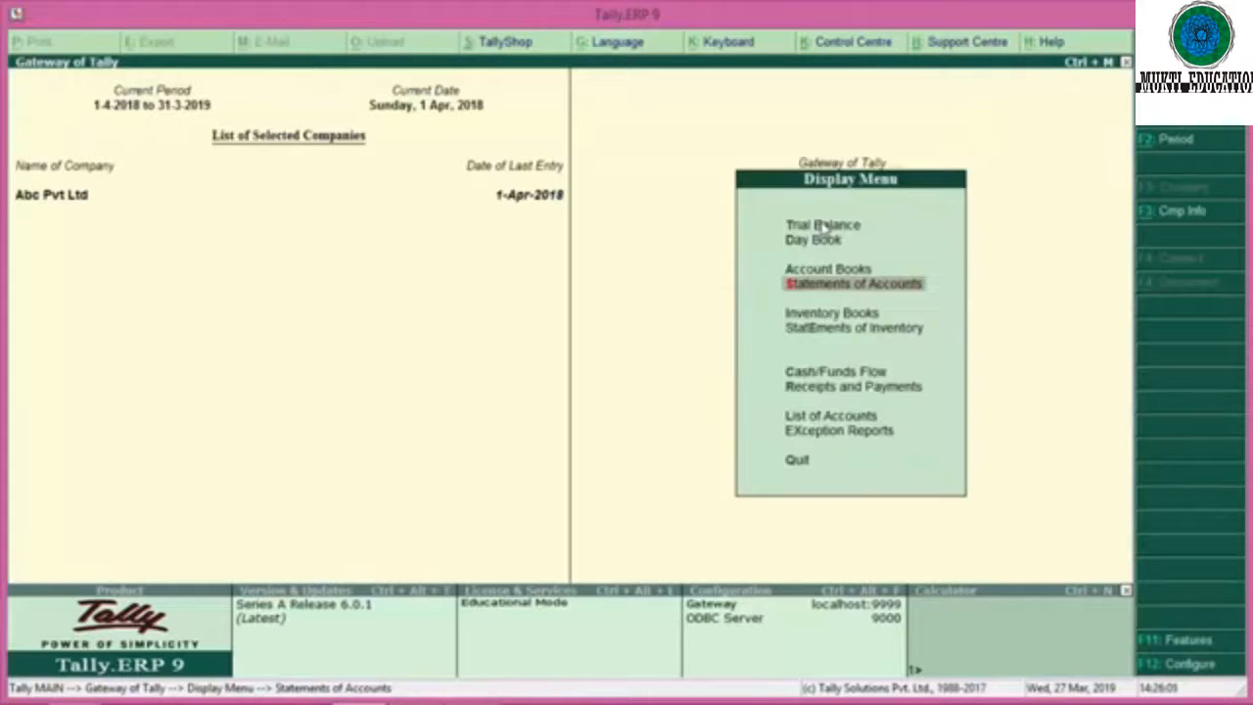
{"action": "key", "text": "n"}
Start a payment voucher and debit Sk Rice Mill with 1200.
{"action": "key", "text": "Down"}
{"action": "key", "text": "Down"}
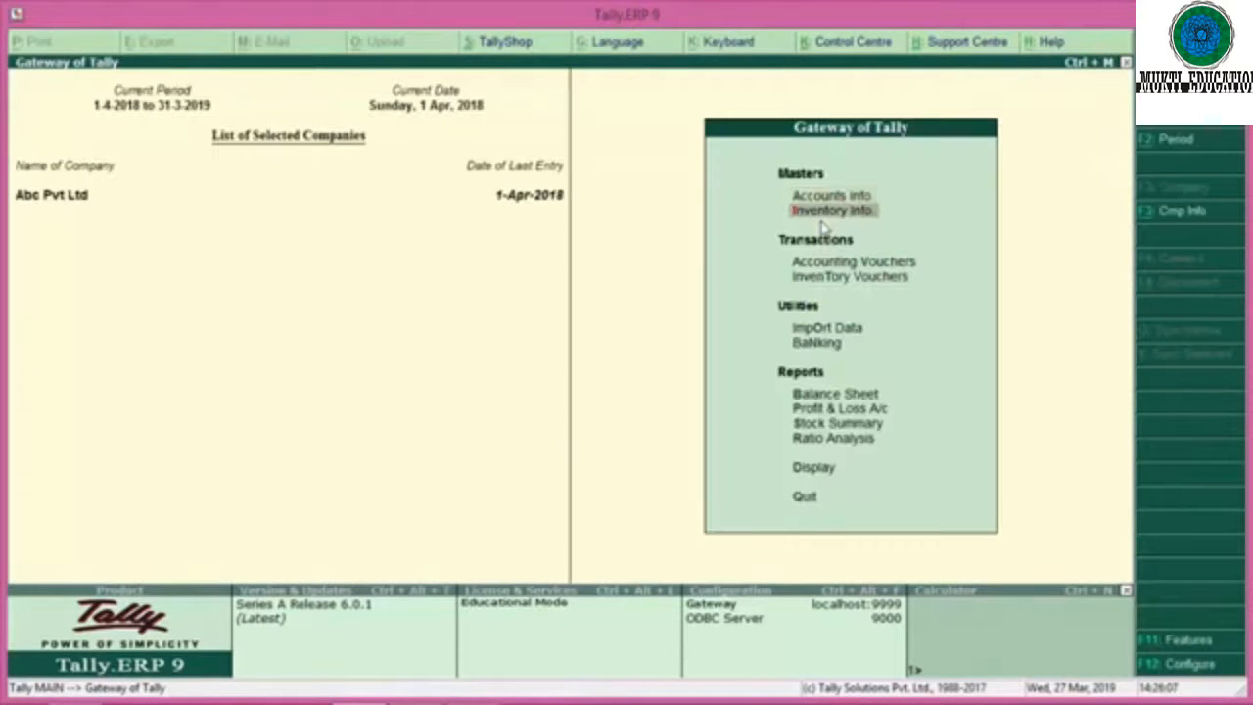
{"action": "key", "text": "Return"}
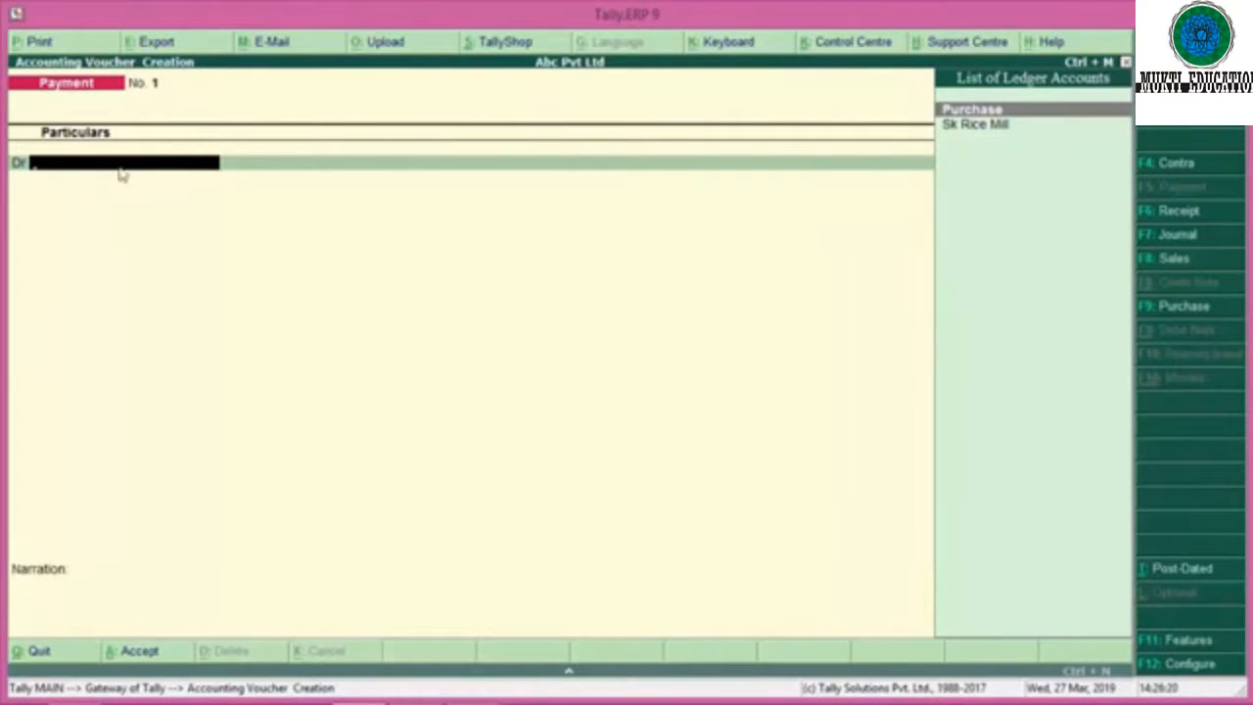
{"action": "left_click", "coordinate": [975, 133]}
{"action": "left_click", "coordinate": [976, 133]}
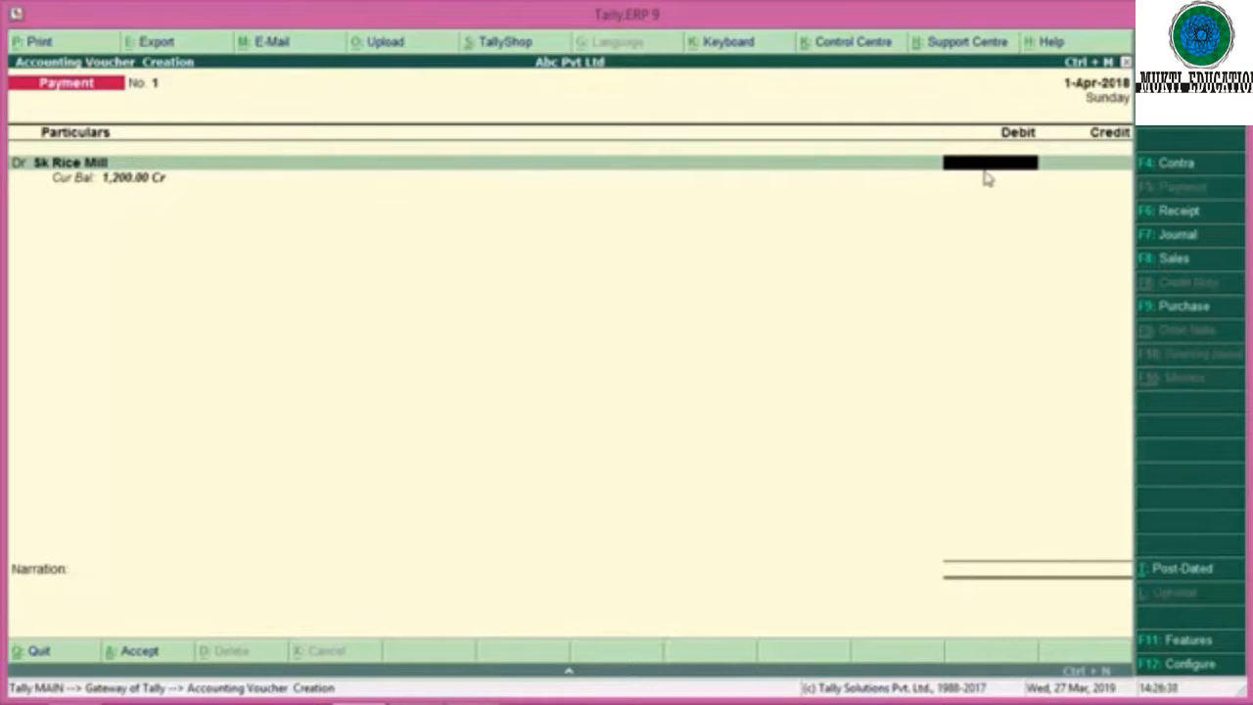
{"action": "type", "text": "1200"}
{"action": "key", "text": "Return"}
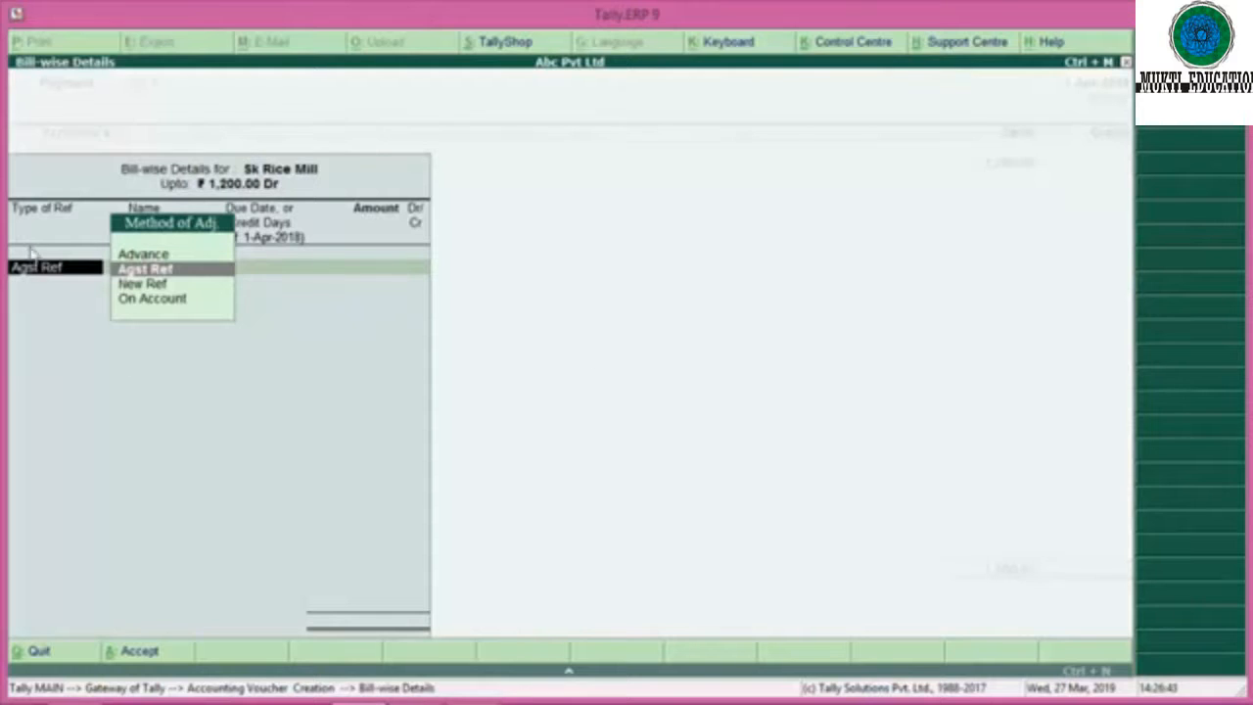
Allocate the payment as Agst Ref to the pending bill Pur/01 for the full 1,200.00.
{"action": "left_click", "coordinate": [159, 270]}
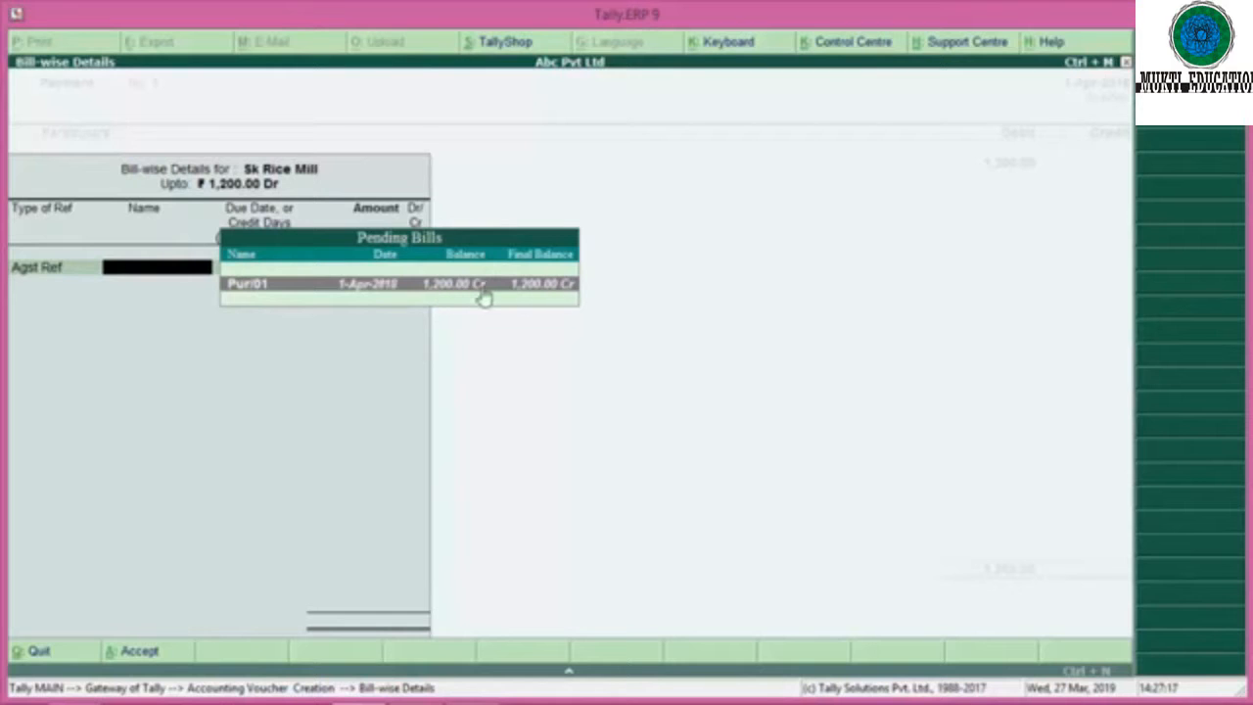
{"action": "key", "text": "Return"}
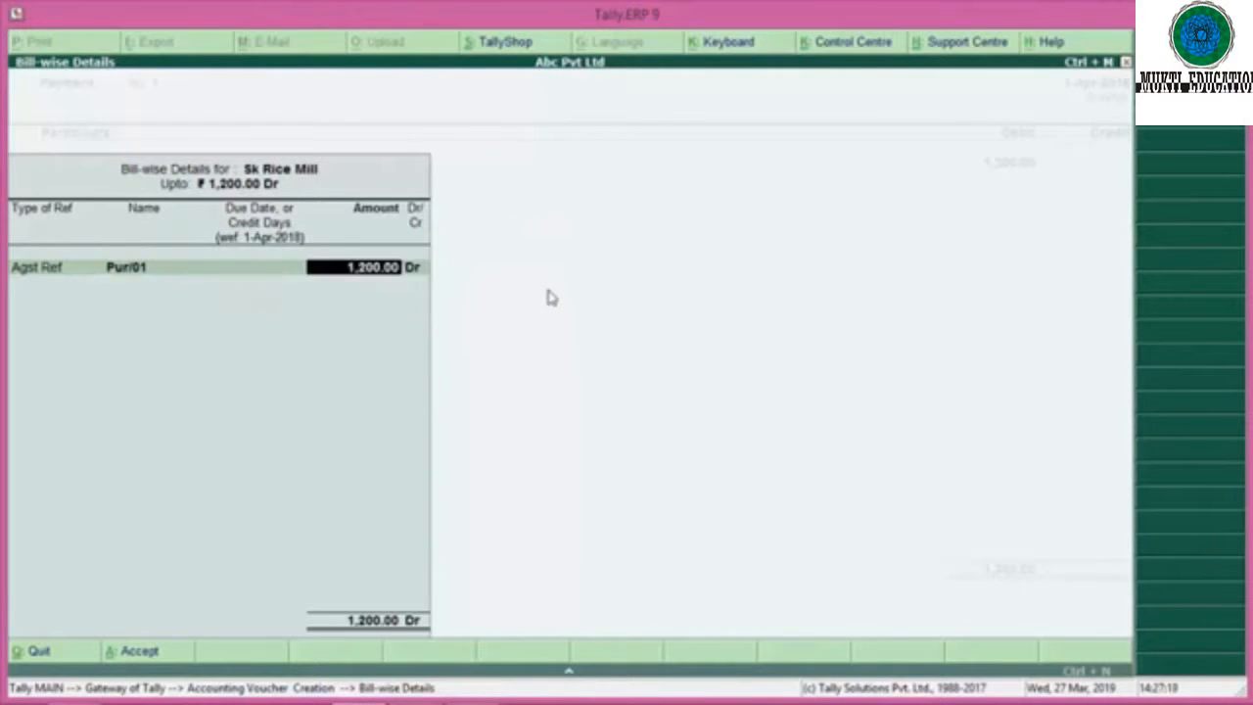
{"action": "key", "text": "Return"}
{"action": "key", "text": "Return"}
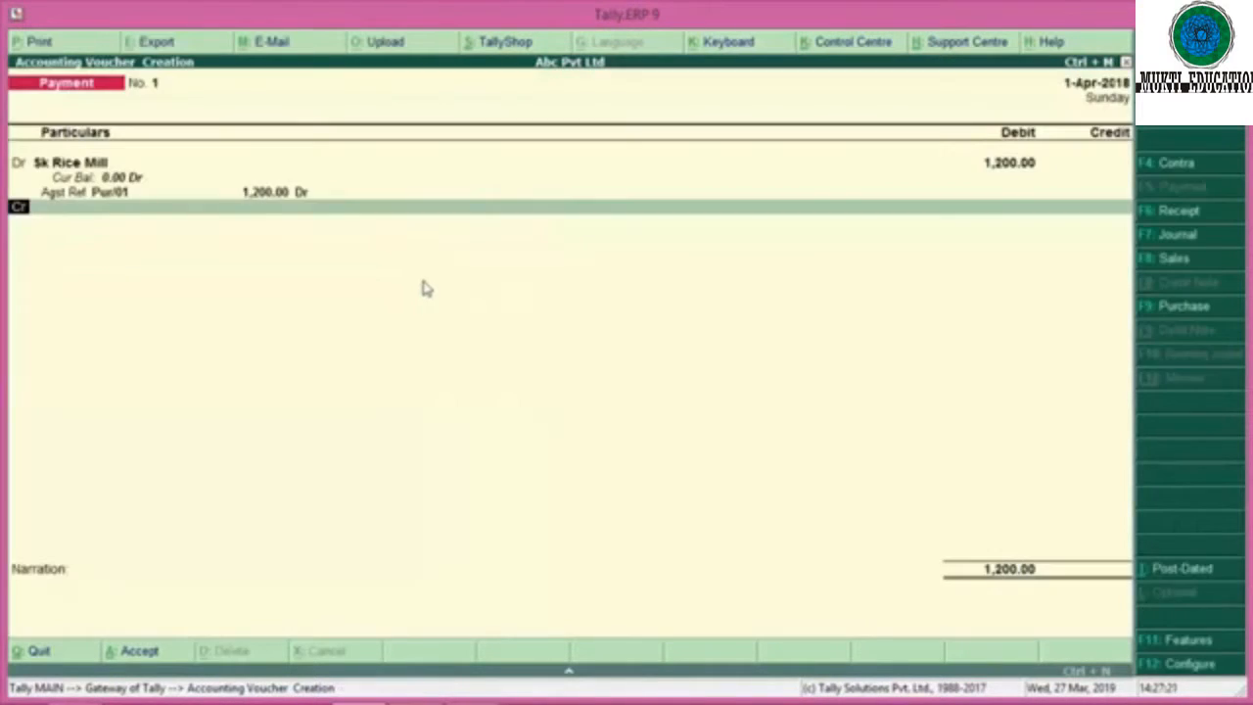
Credit Cash with 1,200.00, save the payment voucher without a narration, and leave voucher entry.
{"action": "key", "text": "Return"}
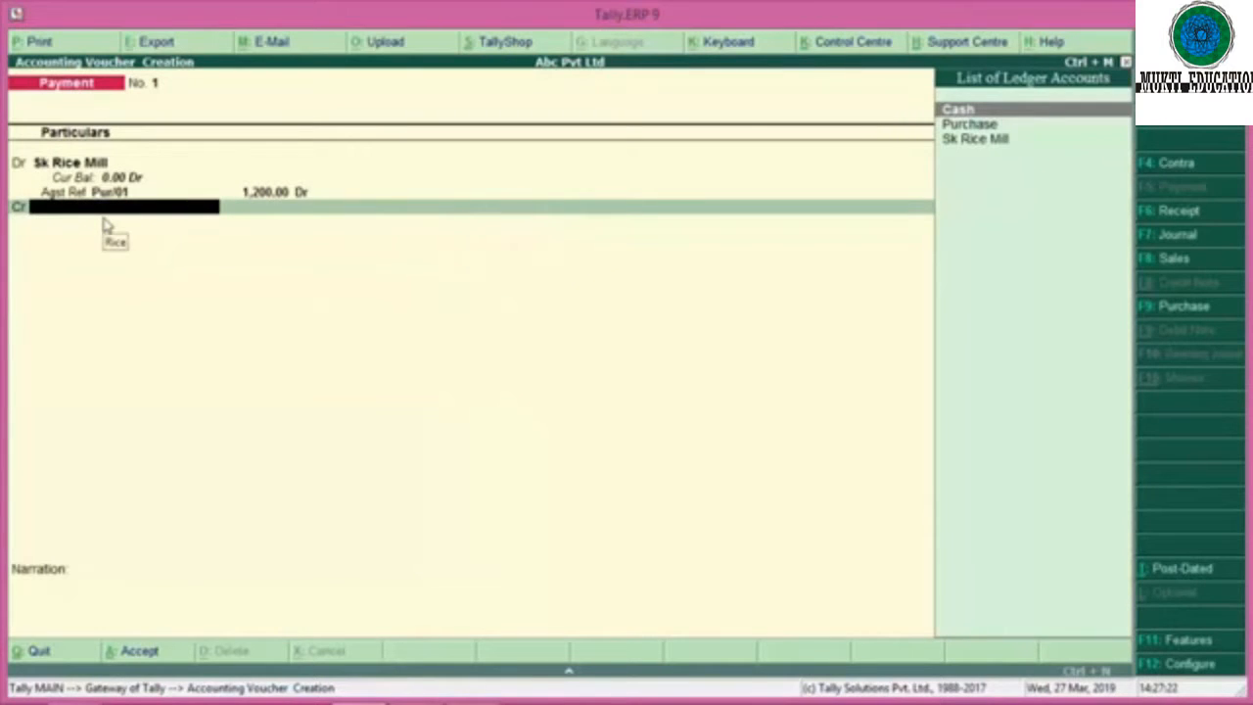
{"action": "type", "text": "Cas"}
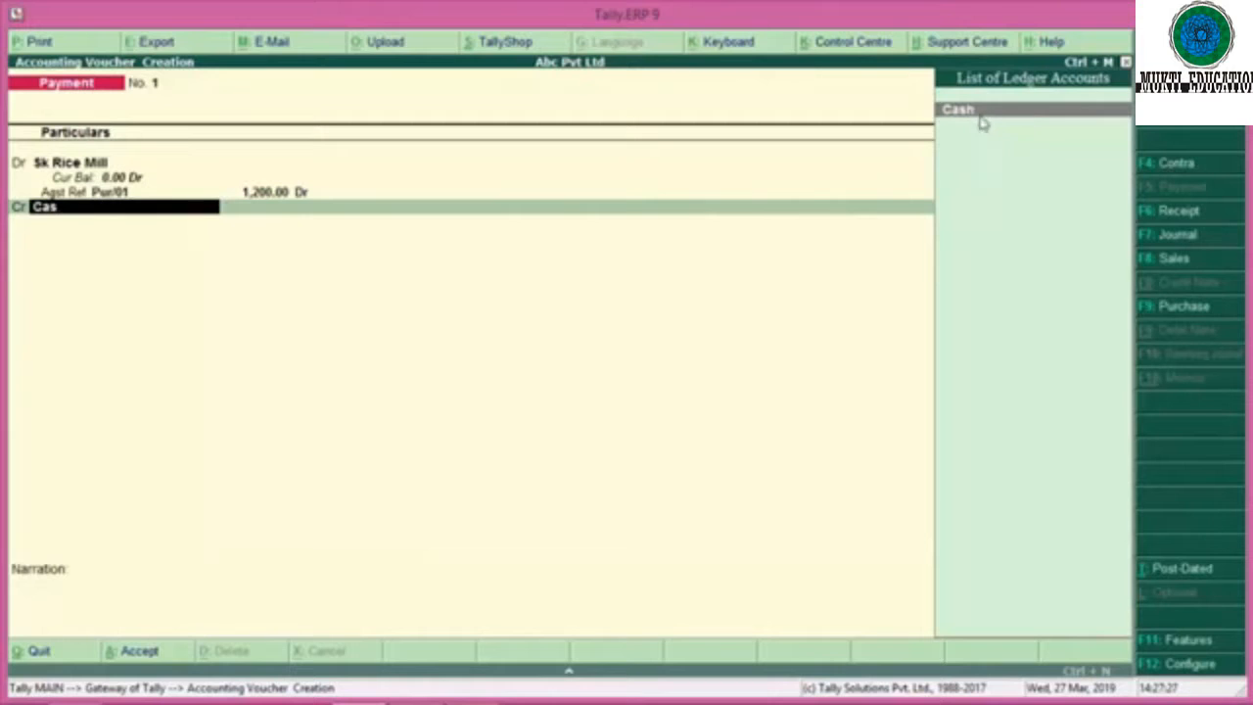
{"action": "key", "text": "Return"}
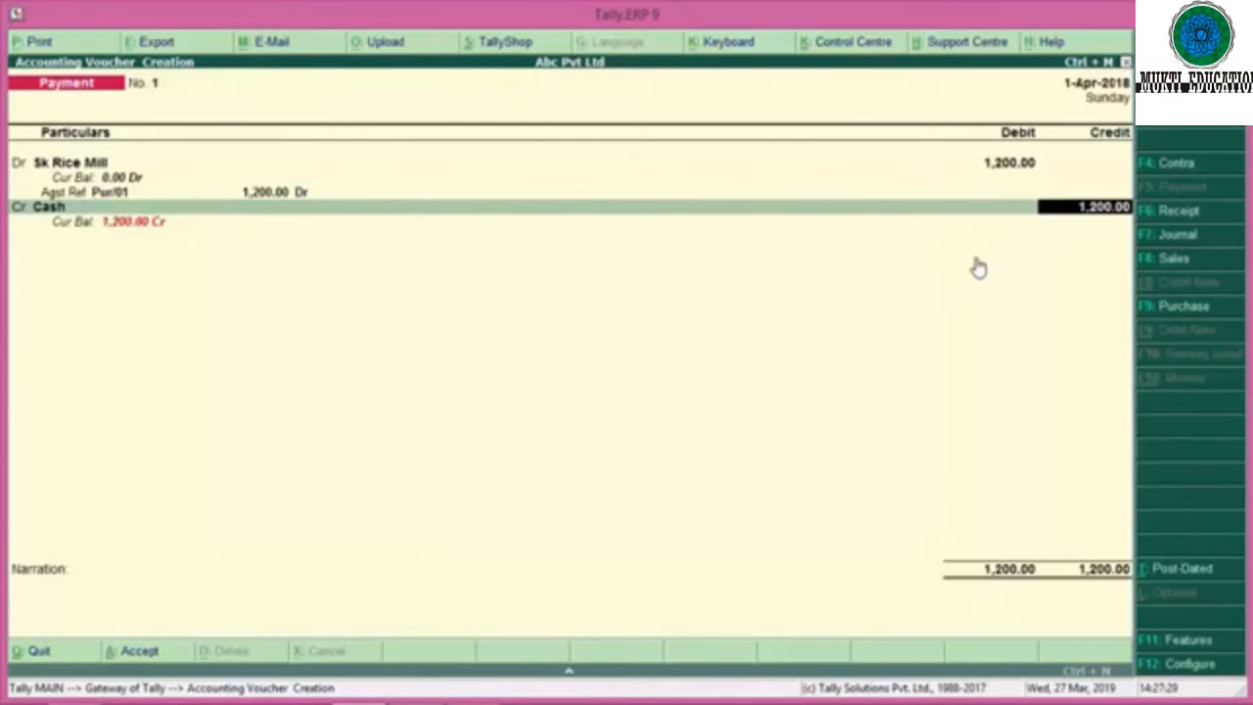
{"action": "key", "text": "Return"}
{"action": "key", "text": "Return"}
{"action": "key", "text": "Return"}
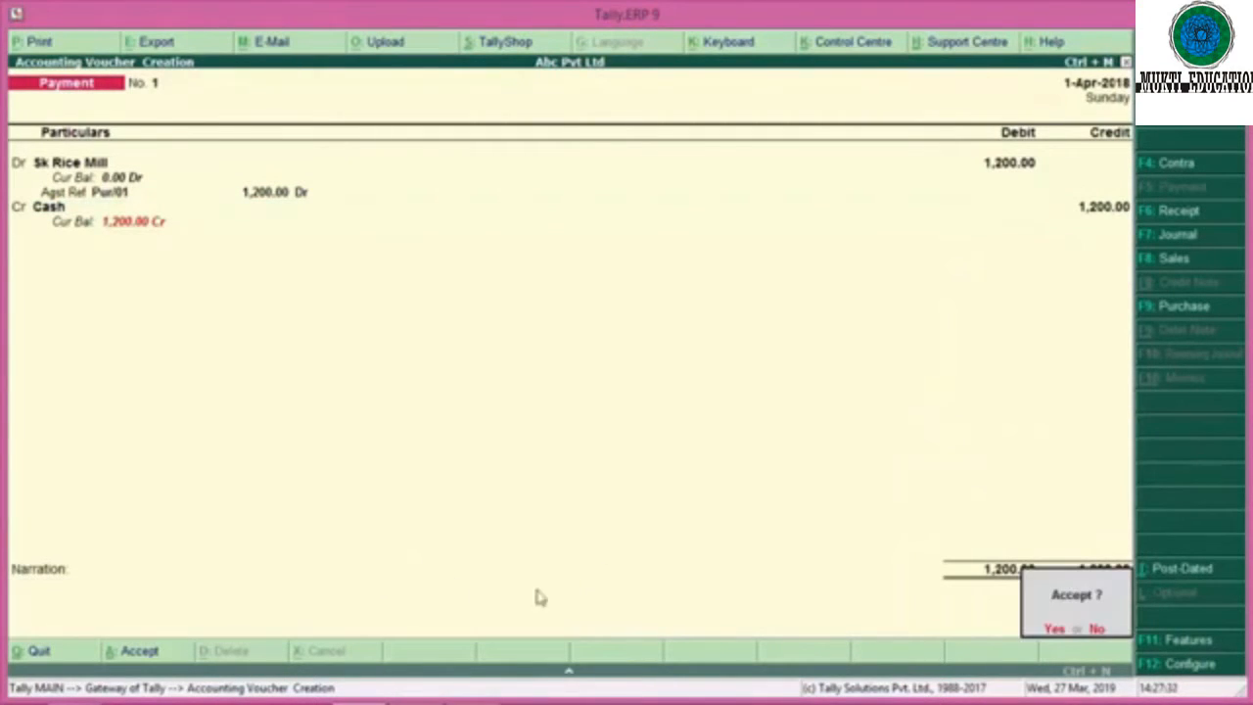
{"action": "key", "text": "Return"}
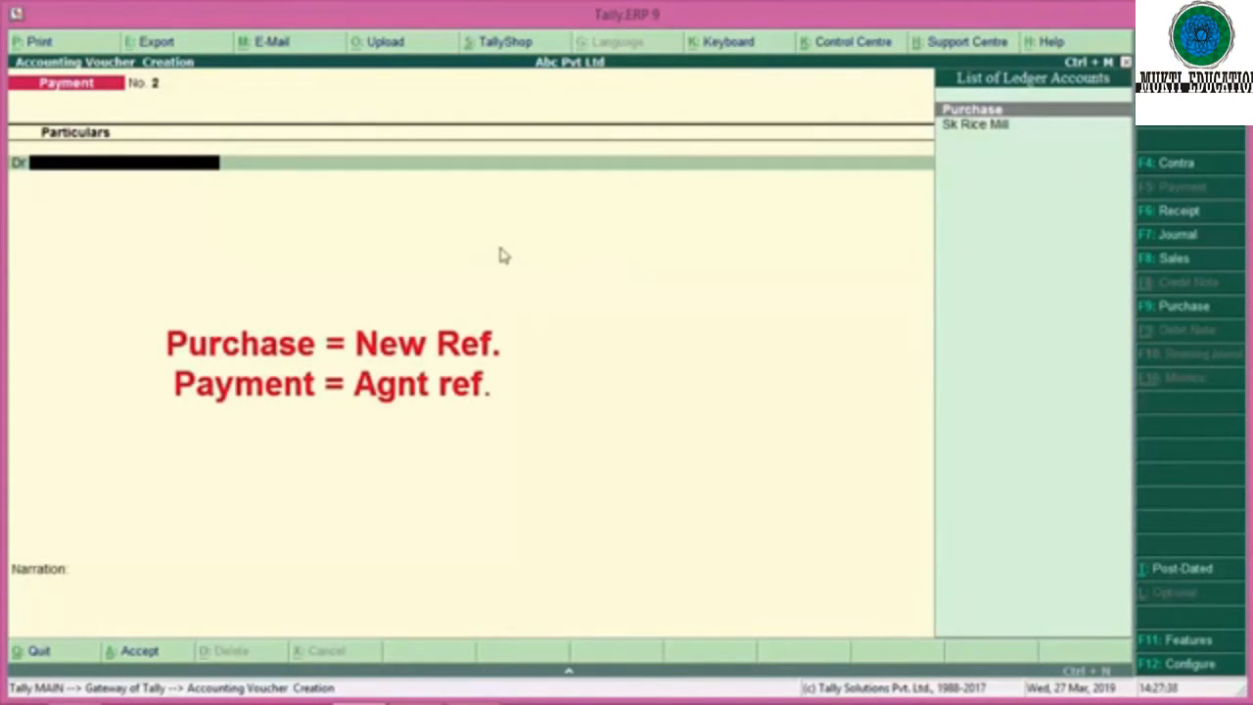
{"action": "key", "text": "Escape"}
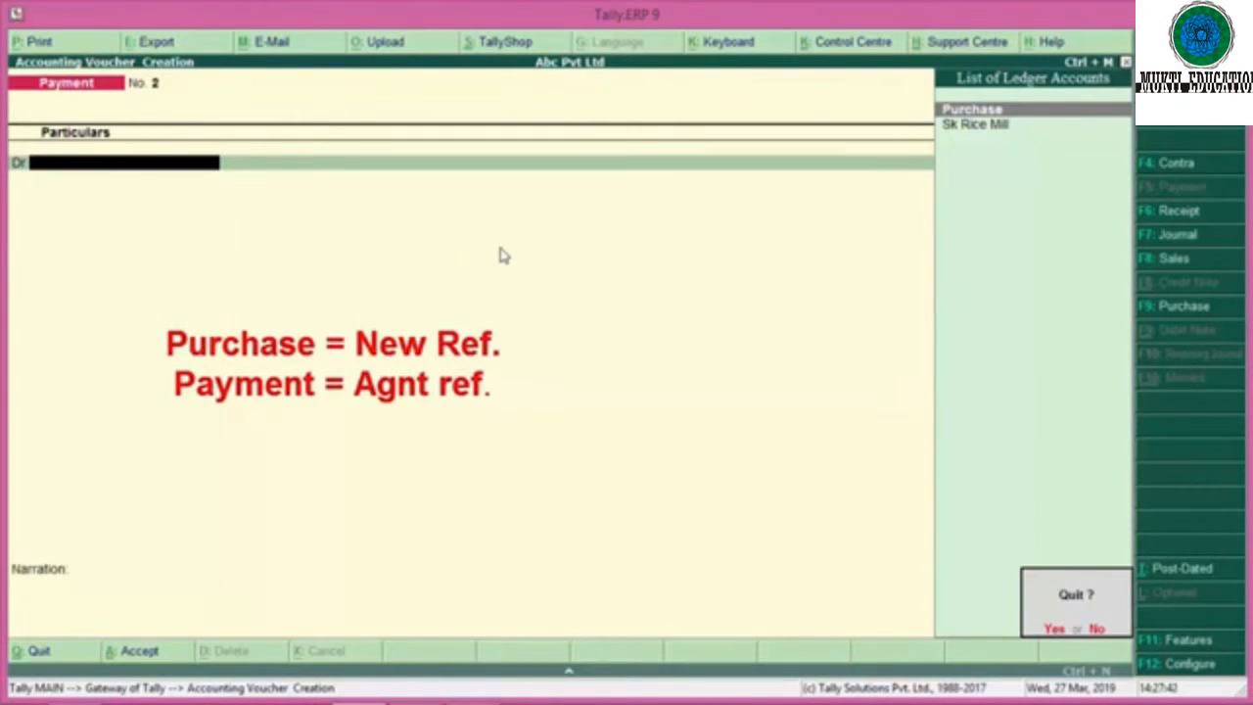
{"action": "key", "text": "y"}
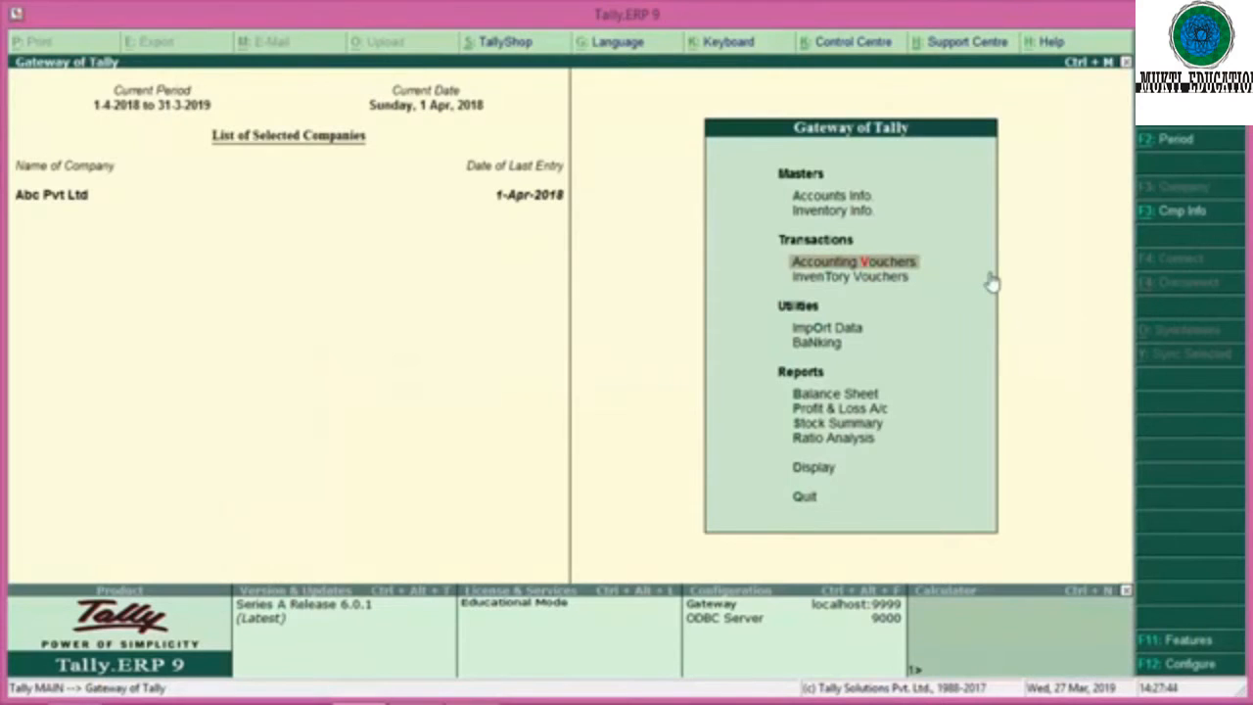